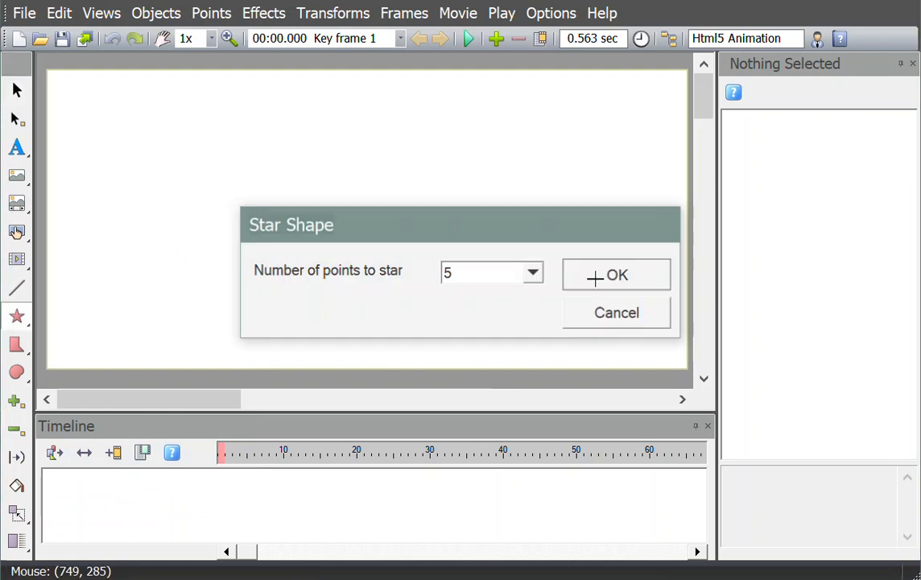
# Step: Draw a five-point star about 192 by 183 pixels on the canvas and set its line width to 2
pyautogui.moveTo(118, 120)
pyautogui.mouseDown()
pyautogui.moveTo(123, 144)
pyautogui.moveTo(271, 304)
pyautogui.mouseUp()
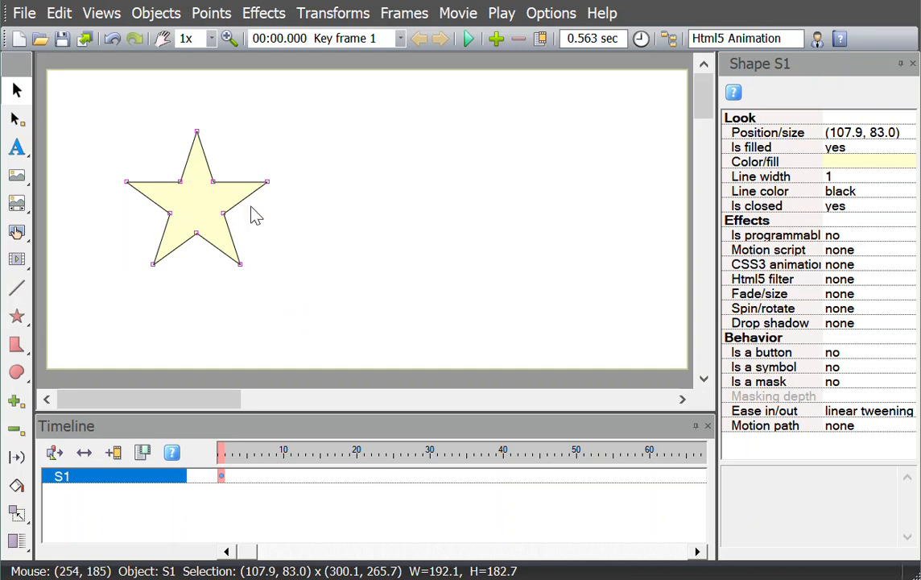
pyautogui.click(839, 182)
pyautogui.click(904, 181)
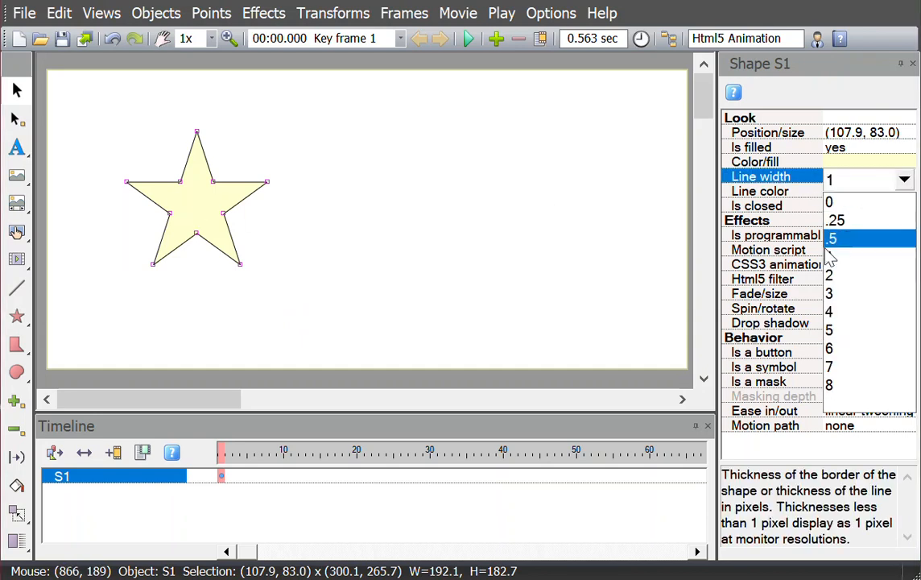
pyautogui.click(831, 275)
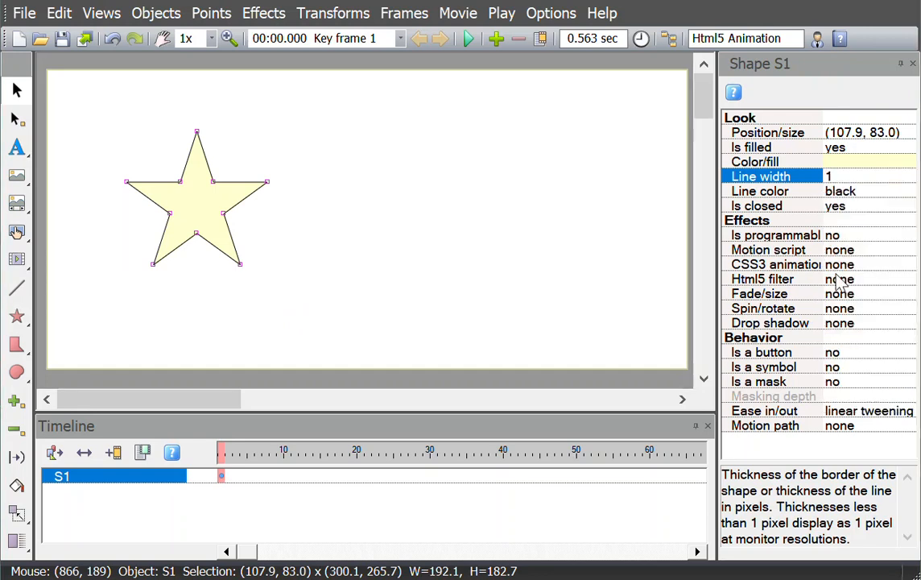
# Step: Set the star's line color to medium gray #808080
pyautogui.click(847, 198)
pyautogui.click(907, 197)
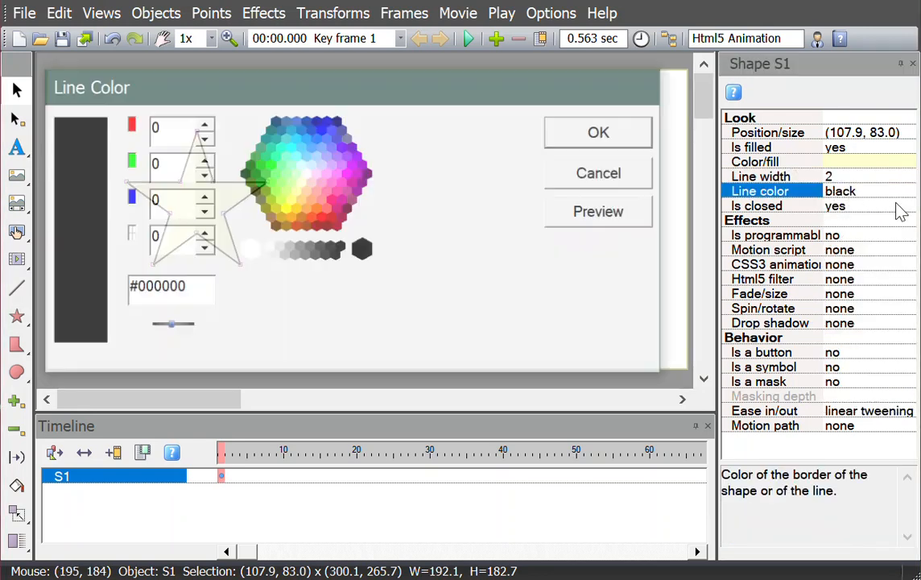
pyautogui.click(308, 257)
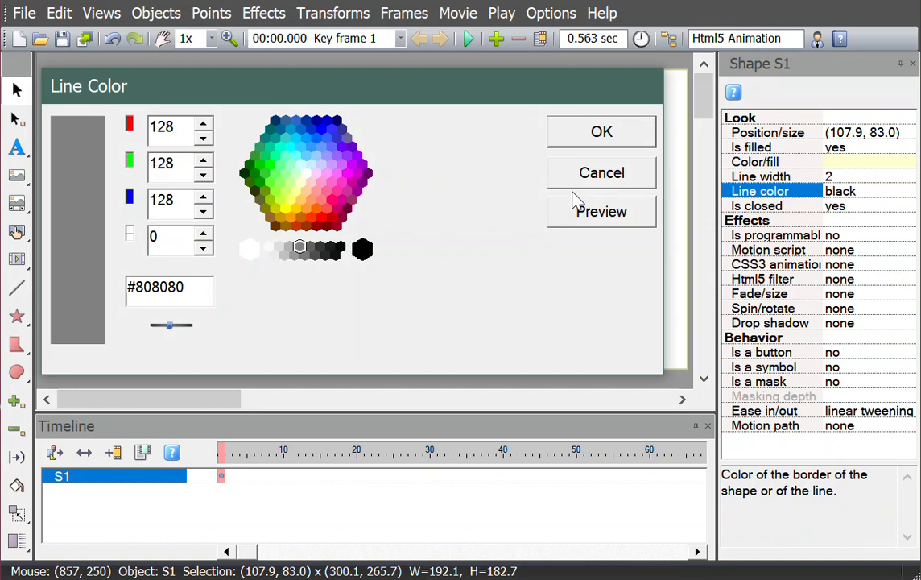
pyautogui.click(609, 144)
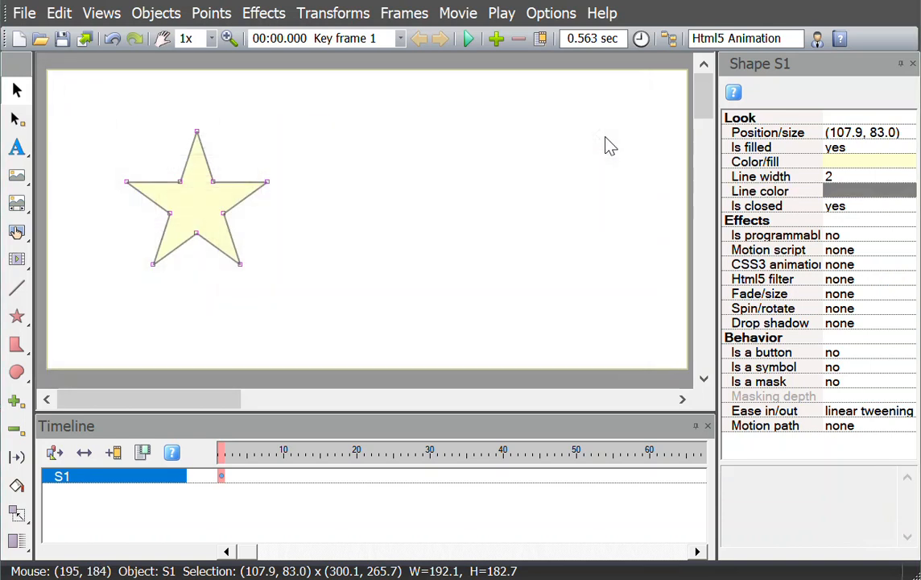
# Step: Set the star to unfilled and then turn its fill back on
pyautogui.click(842, 149)
pyautogui.click(903, 151)
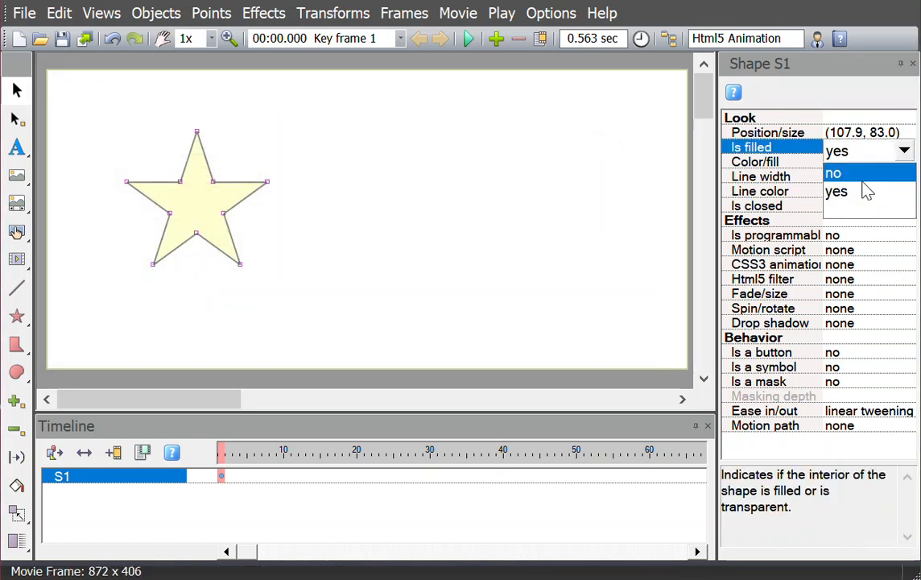
pyautogui.click(859, 175)
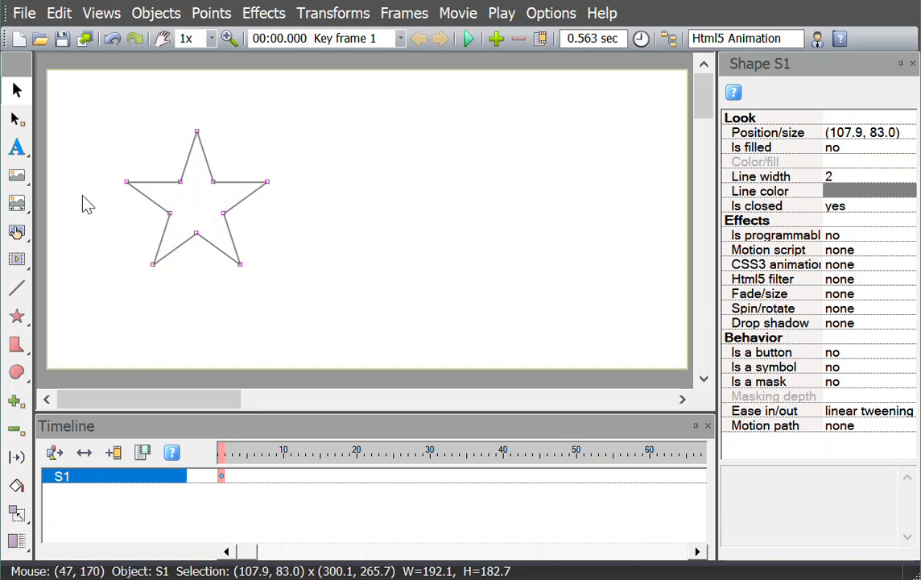
pyautogui.click(833, 153)
pyautogui.click(835, 152)
pyautogui.click(878, 191)
# Step: Fill the star with the solid light blue color #66CCFF
pyautogui.click(906, 163)
pyautogui.click(908, 163)
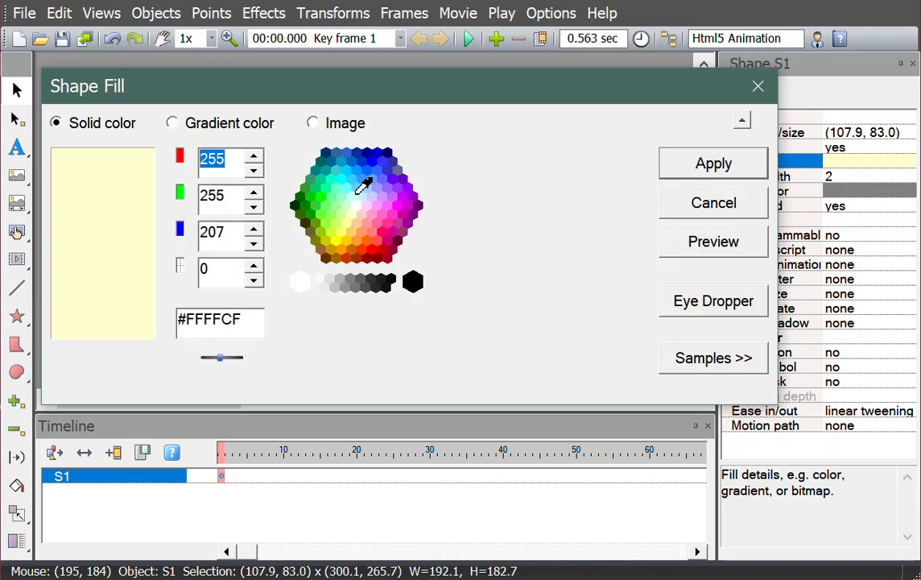
pyautogui.click(357, 187)
pyautogui.click(719, 172)
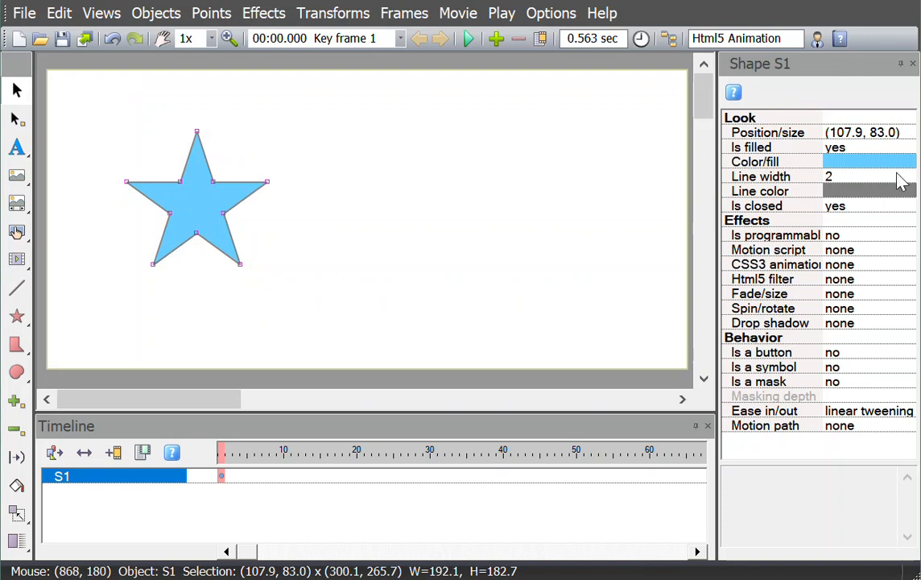
# Step: Fill the star with the image p1.jpg from the Test Suite folder
pyautogui.click(906, 163)
pyautogui.click(913, 162)
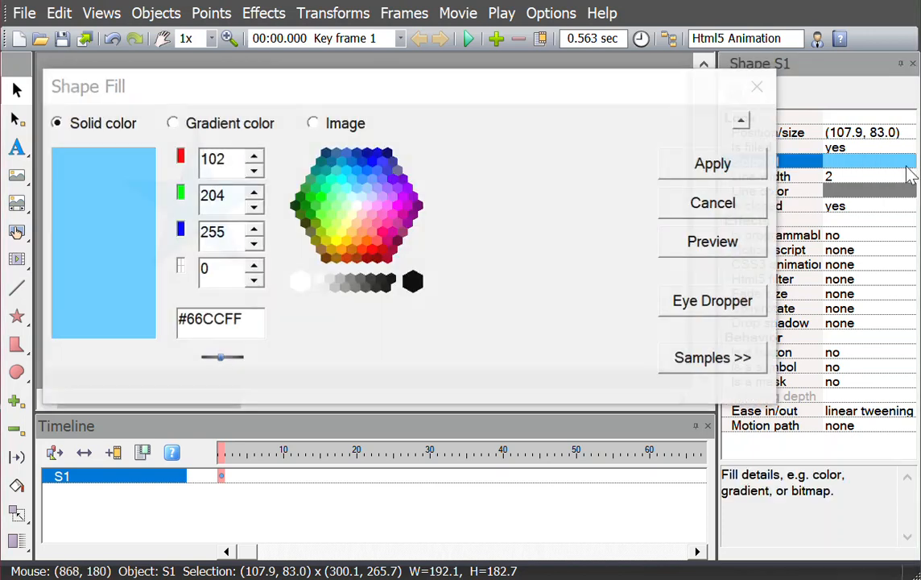
pyautogui.click(335, 124)
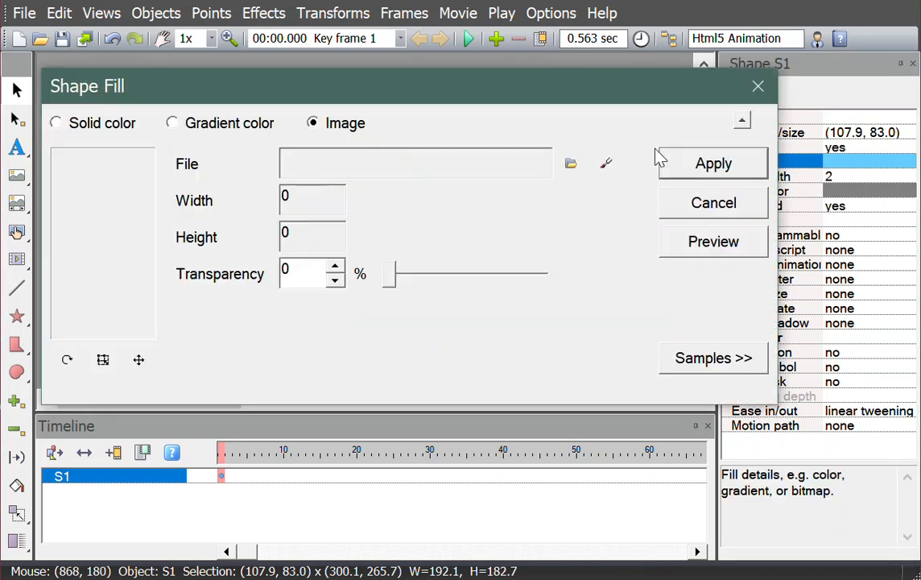
pyautogui.click(570, 166)
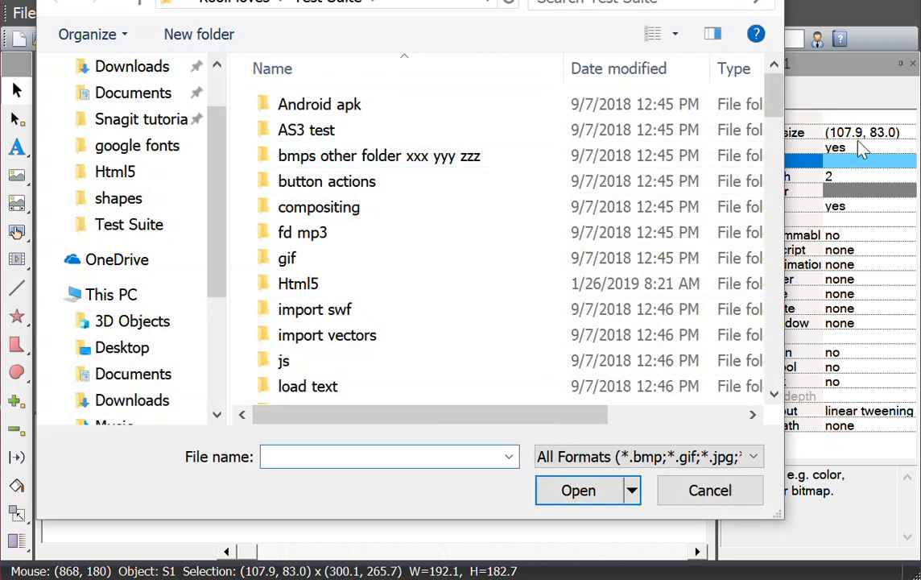
pyautogui.moveTo(779, 100); pyautogui.dragTo(777, 321)
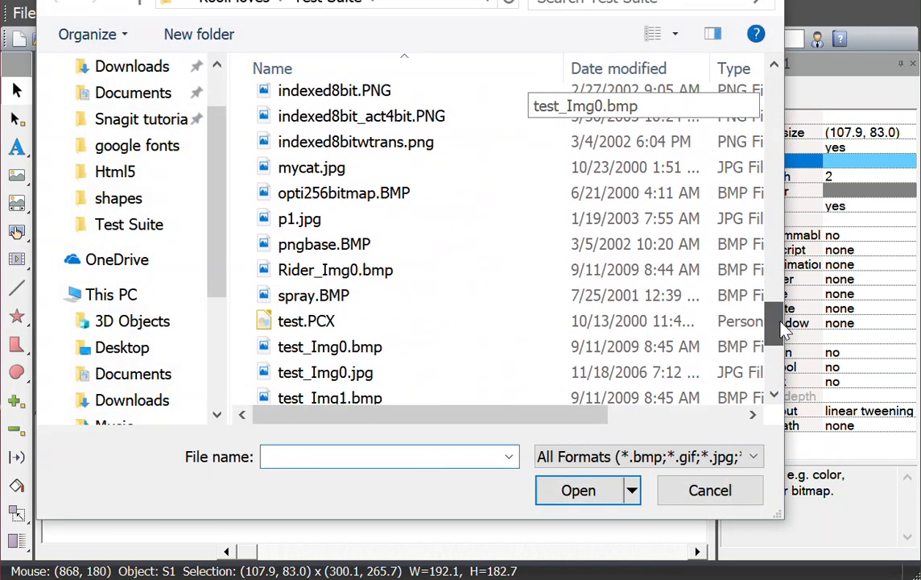
pyautogui.click(300, 216)
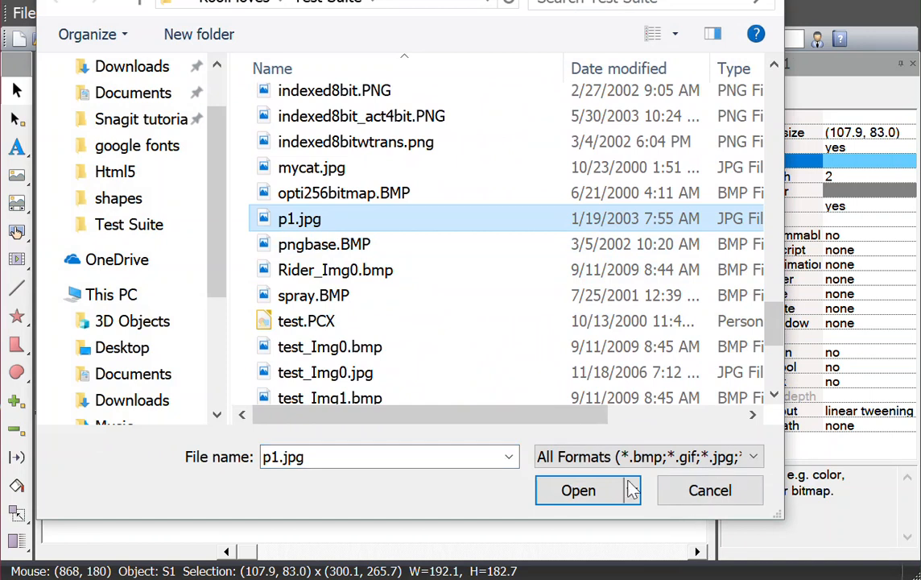
pyautogui.click(600, 491)
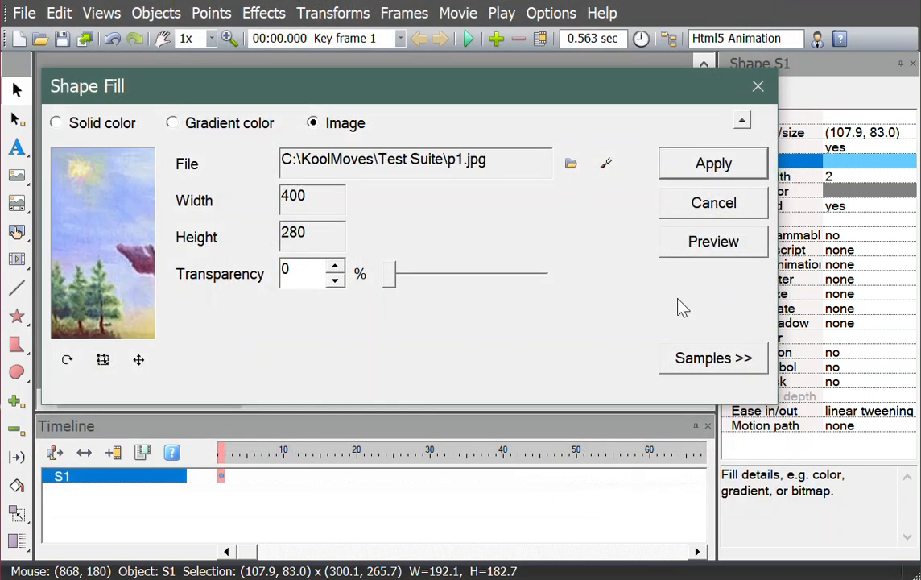
pyautogui.click(714, 166)
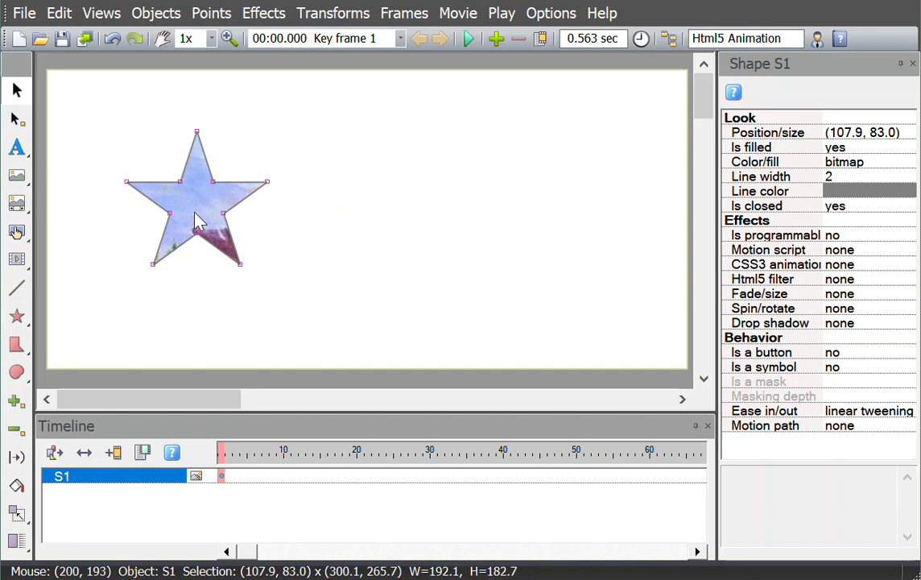
# Step: Shift the image fill inside the star so the bird shows near its center, and rotate the fill by 62 degrees
pyautogui.click(333, 13)
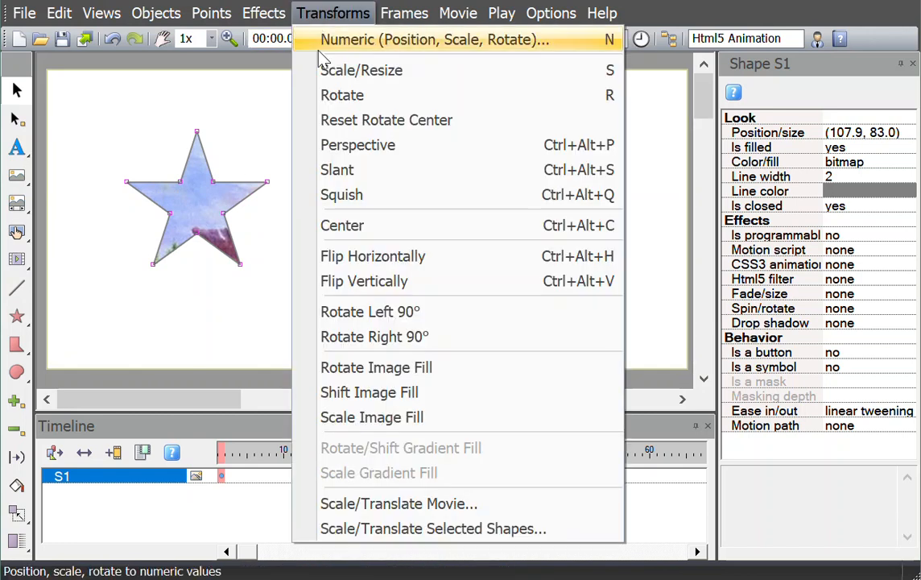
pyautogui.click(352, 393)
pyautogui.moveTo(211, 218); pyautogui.dragTo(186, 205)
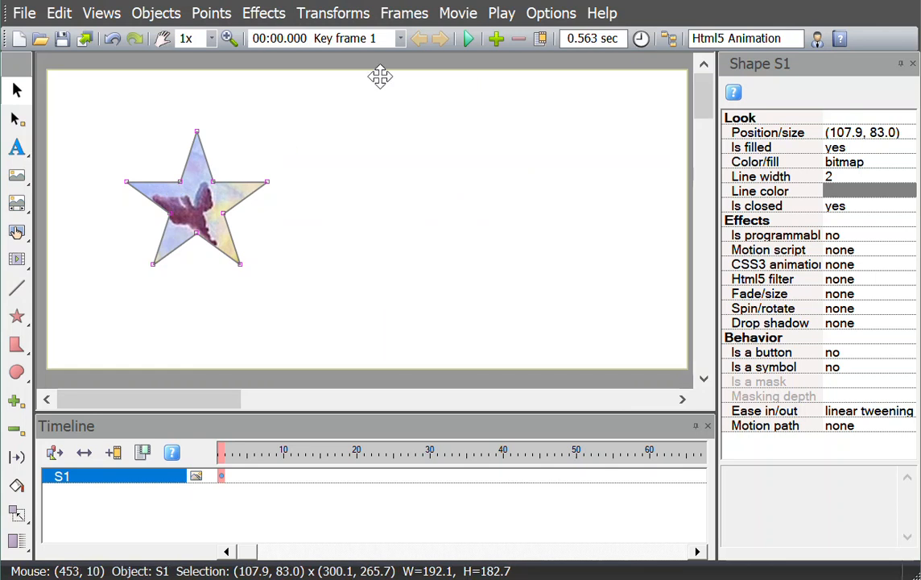
pyautogui.click(333, 13)
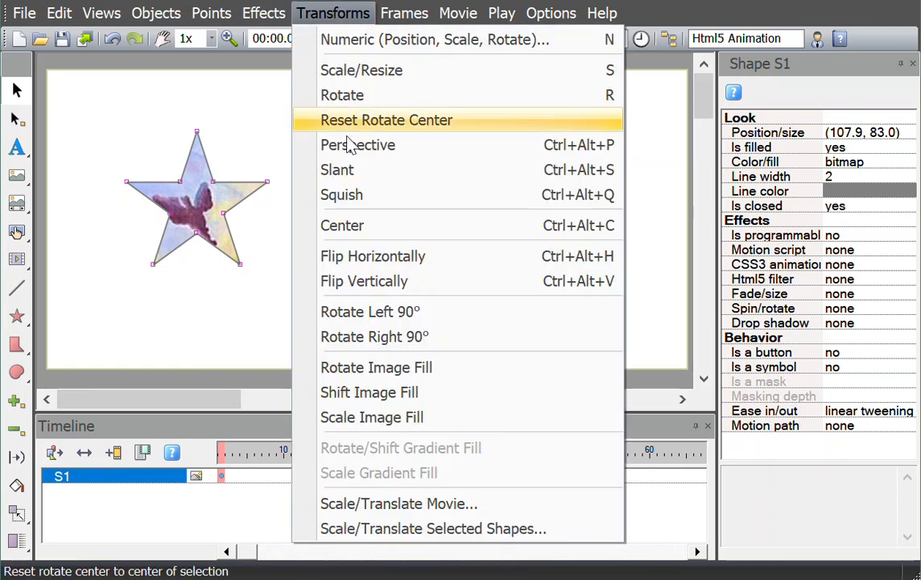
pyautogui.click(375, 373)
pyautogui.moveTo(257, 175); pyautogui.dragTo(266, 251)
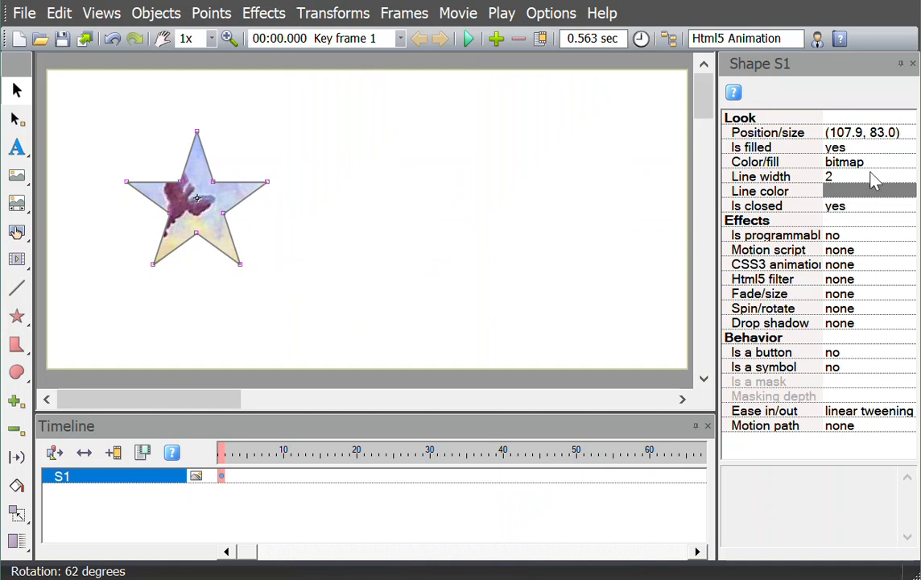
# Step: Change the star's fill to a linear gradient whose first color is light green (204, 255, 204)
pyautogui.click(903, 165)
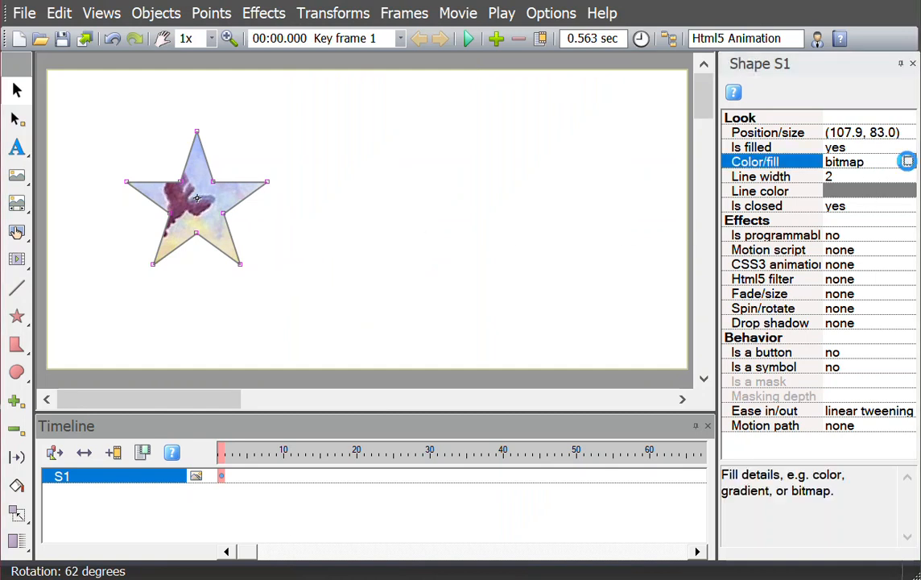
pyautogui.click(909, 163)
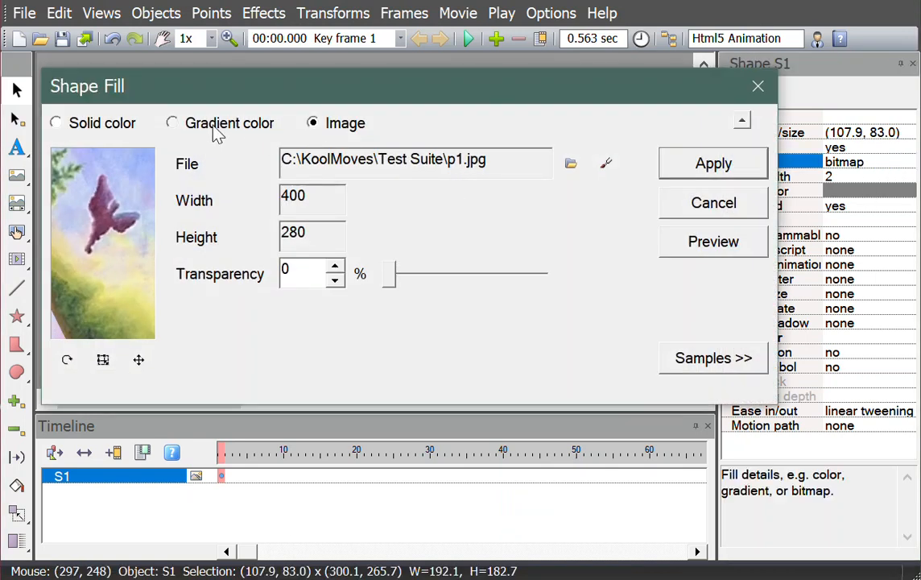
pyautogui.click(218, 128)
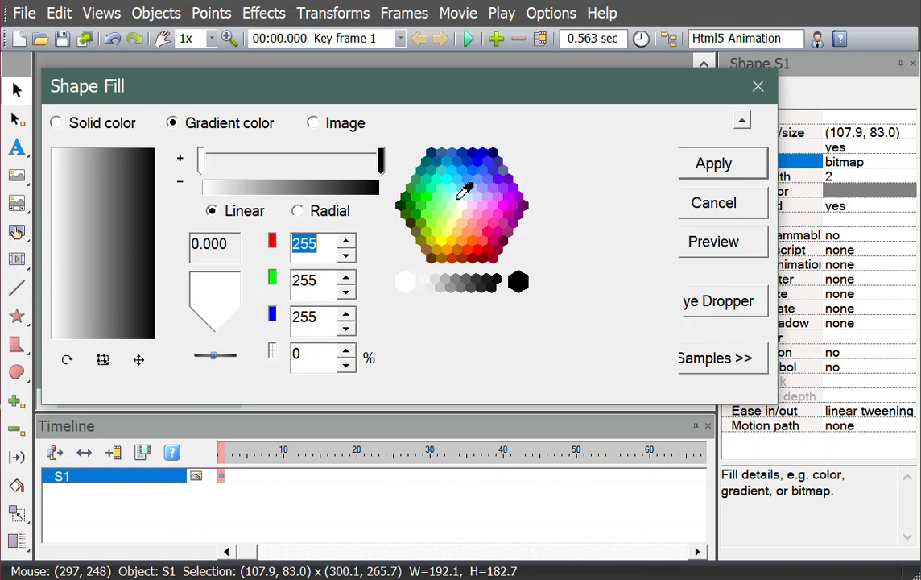
pyautogui.click(452, 206)
pyautogui.click(712, 165)
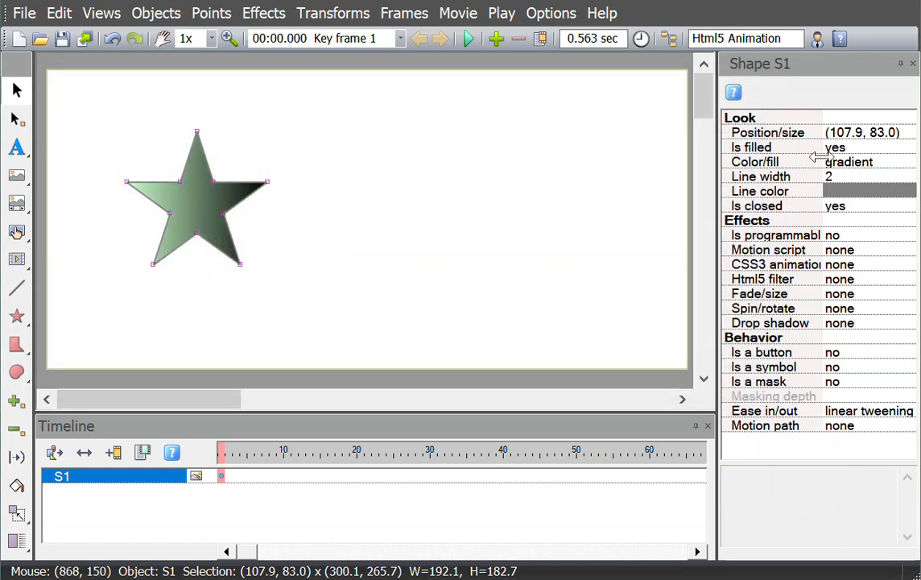
# Step: Change the gradient's end color to light pink, look at the RGB and HSL sliders, and apply the fill
pyautogui.click(758, 161)
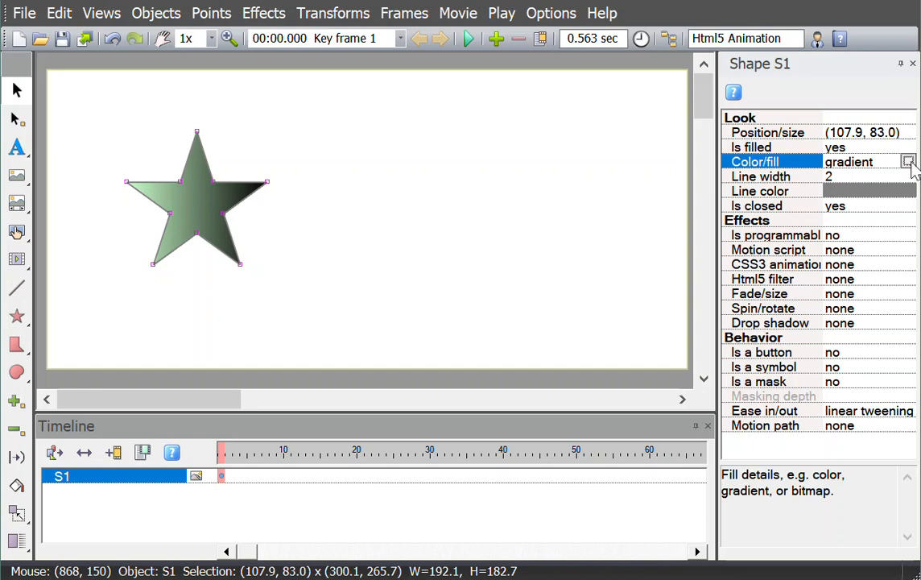
pyautogui.click(907, 162)
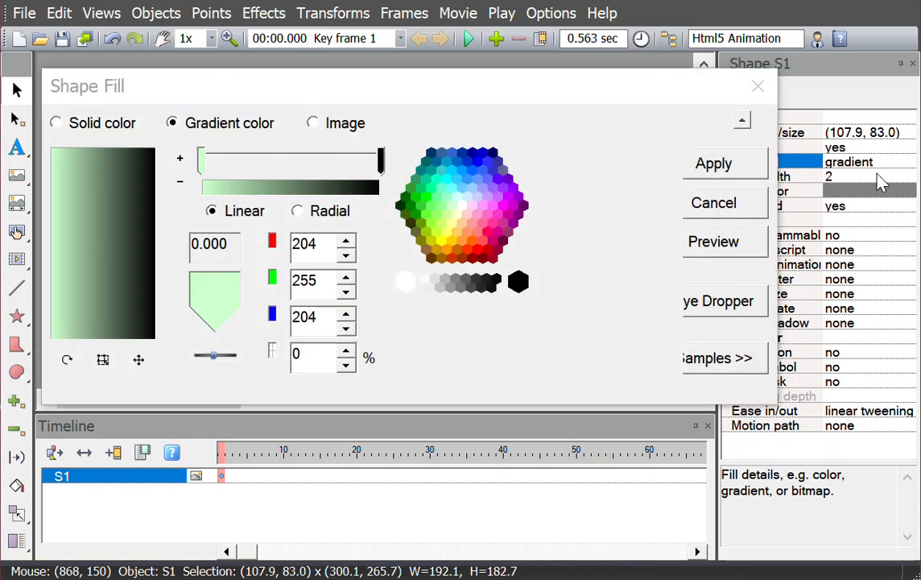
pyautogui.click(384, 169)
pyautogui.click(318, 244)
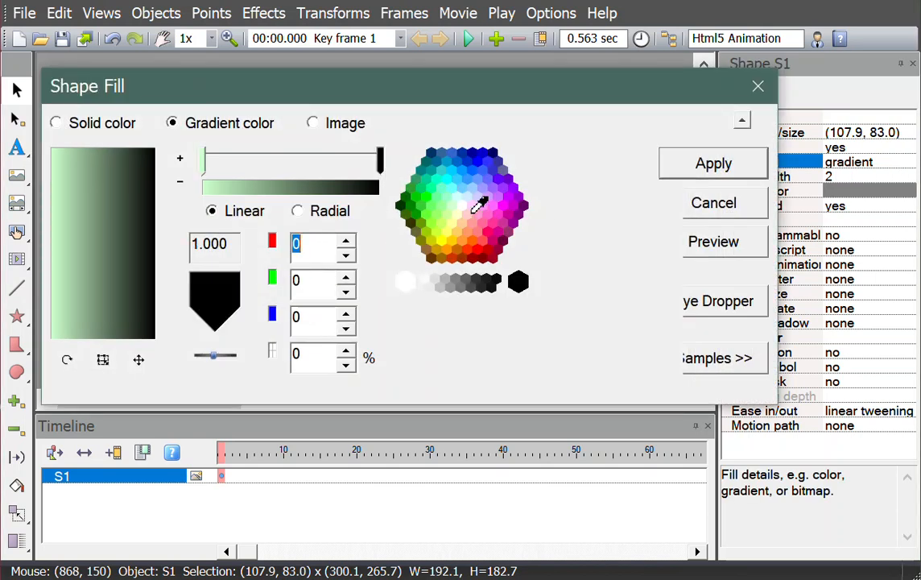
pyautogui.click(473, 205)
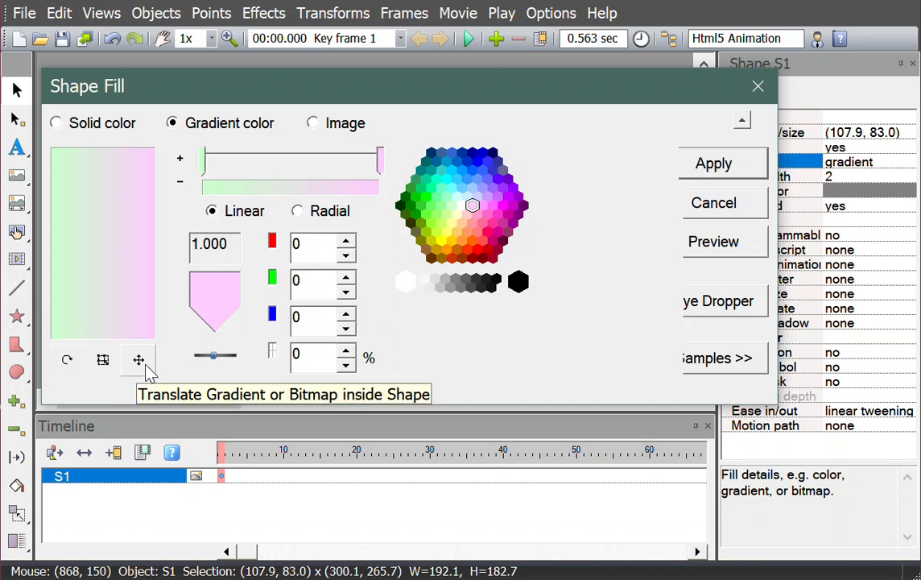
pyautogui.click(215, 358)
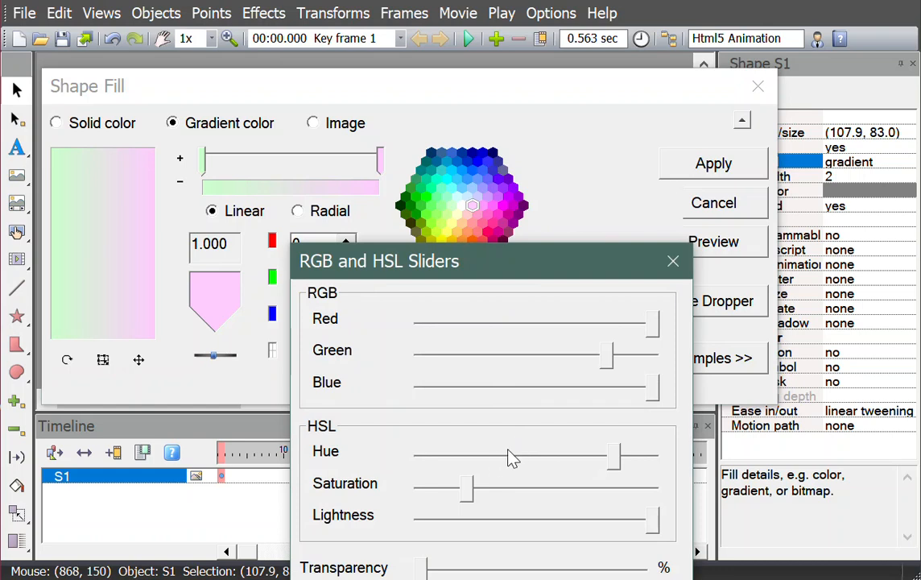
pyautogui.click(673, 264)
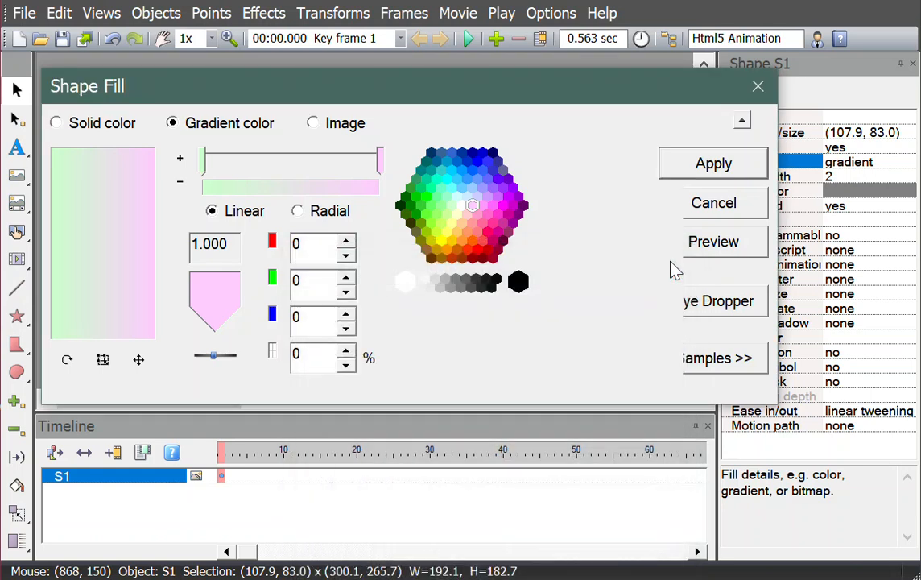
pyautogui.click(701, 162)
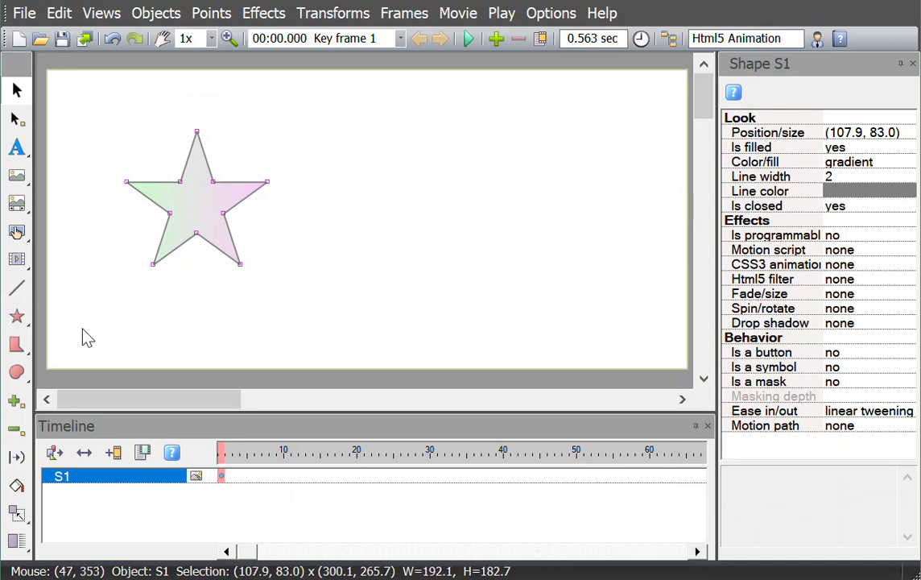
# Step: Draw a closed freeform shape of about 174 by 156 beside the star, with curved upper edges and straight lower-left edges
pyautogui.click(17, 345)
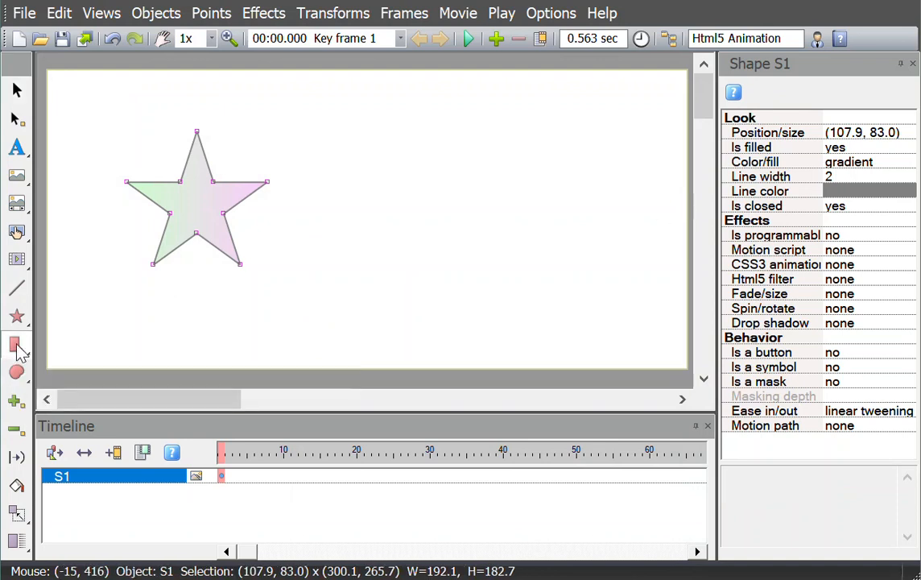
pyautogui.click(307, 261)
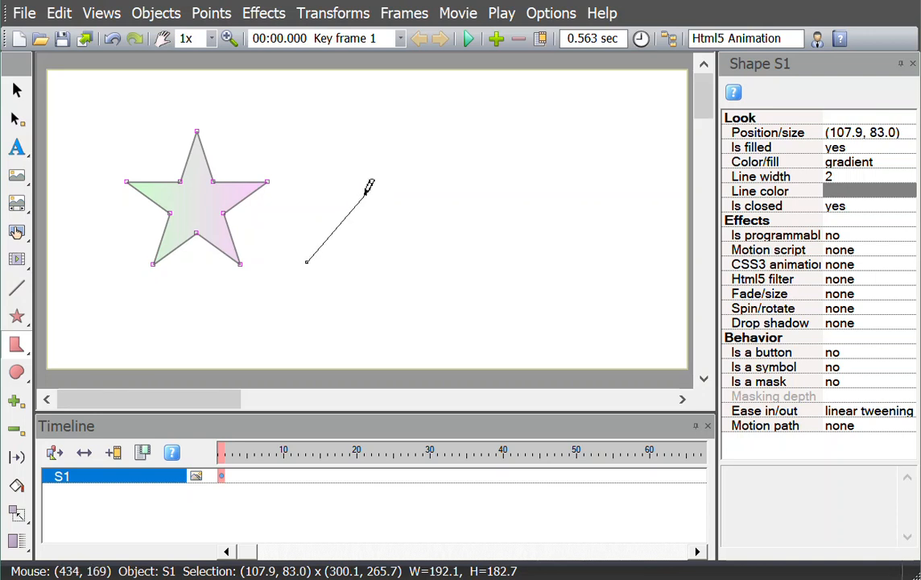
pyautogui.moveTo(364, 193)
pyautogui.mouseDown()
pyautogui.moveTo(343, 169)
pyautogui.moveTo(351, 156)
pyautogui.mouseUp()
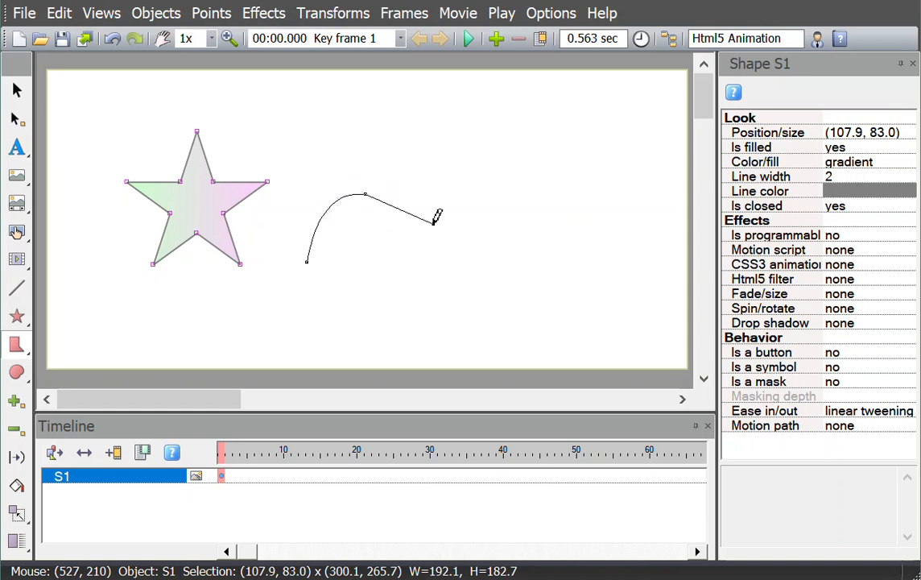
pyautogui.moveTo(433, 223); pyautogui.dragTo(456, 207)
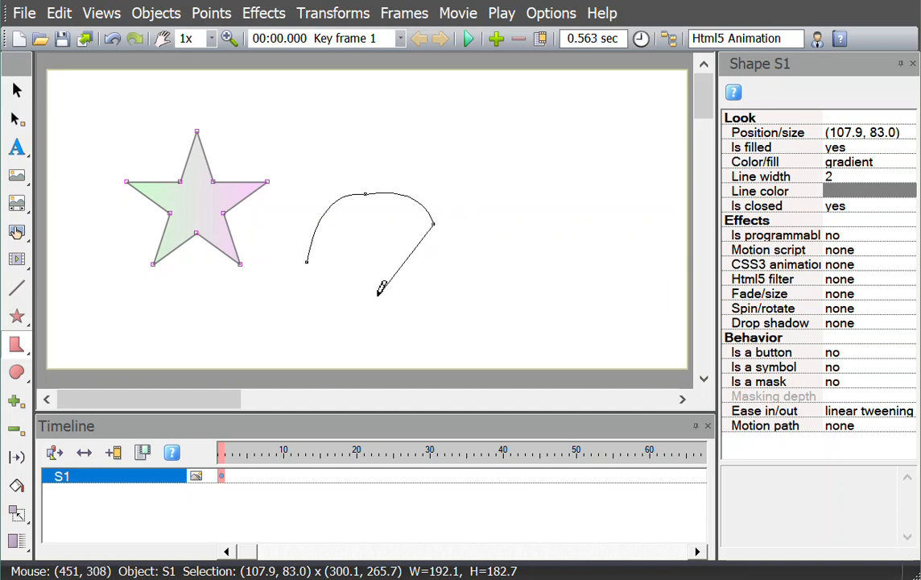
pyautogui.moveTo(401, 294); pyautogui.dragTo(424, 315)
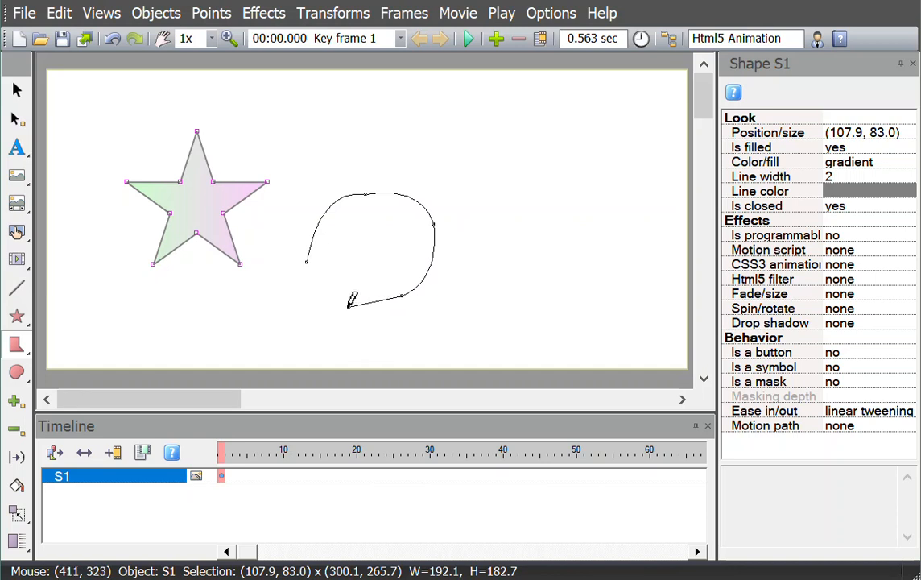
pyautogui.click(348, 306)
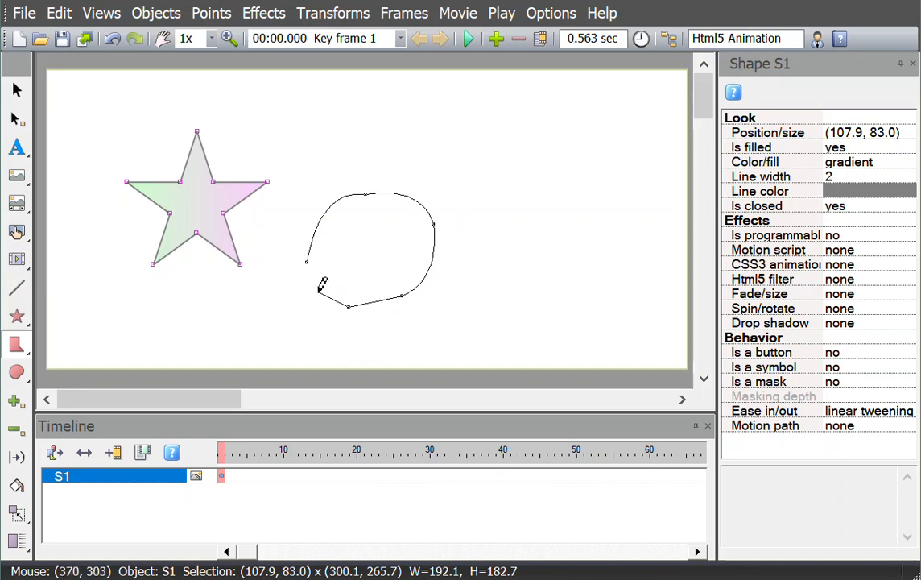
pyautogui.doubleClick(319, 292)
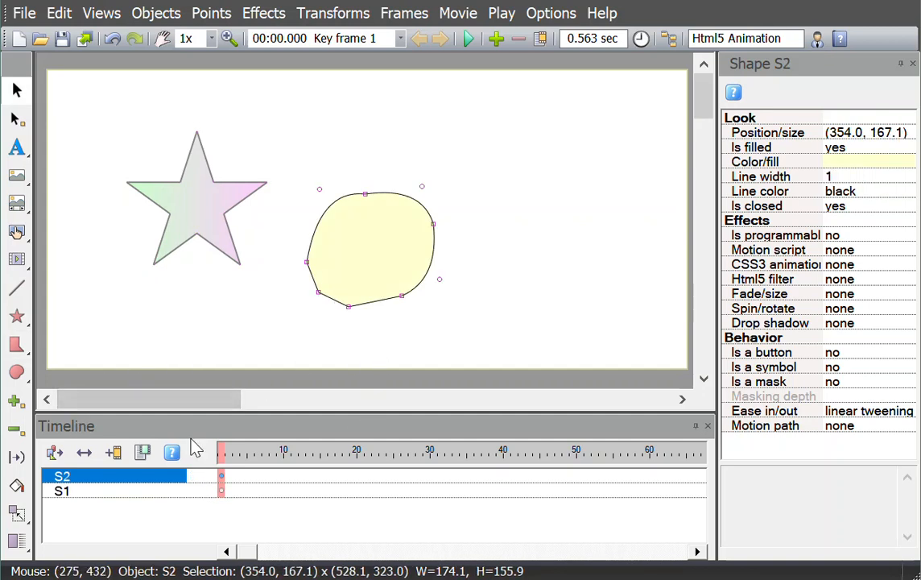
# Step: Bend the freeform shape's straight bottom edge outward into a curve
pyautogui.click(21, 459)
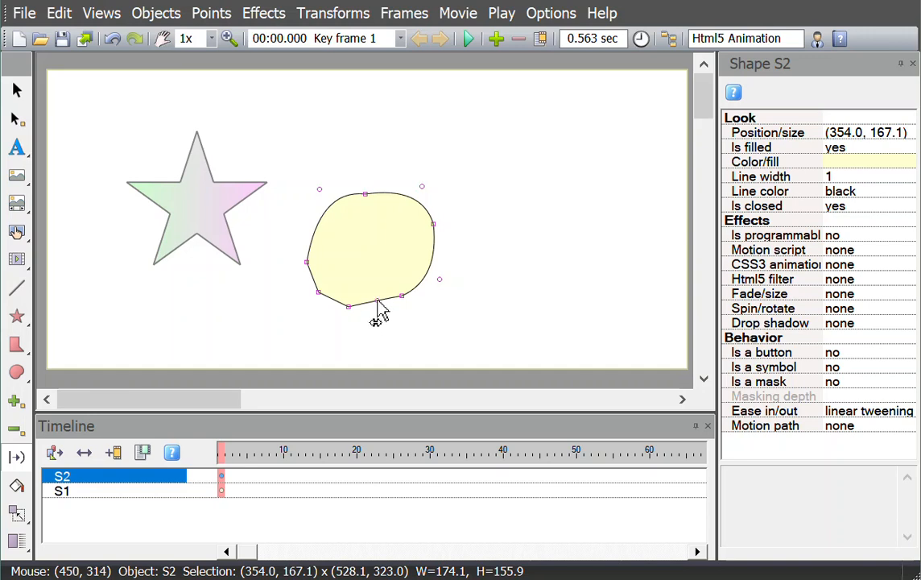
pyautogui.moveTo(377, 301); pyautogui.dragTo(381, 317)
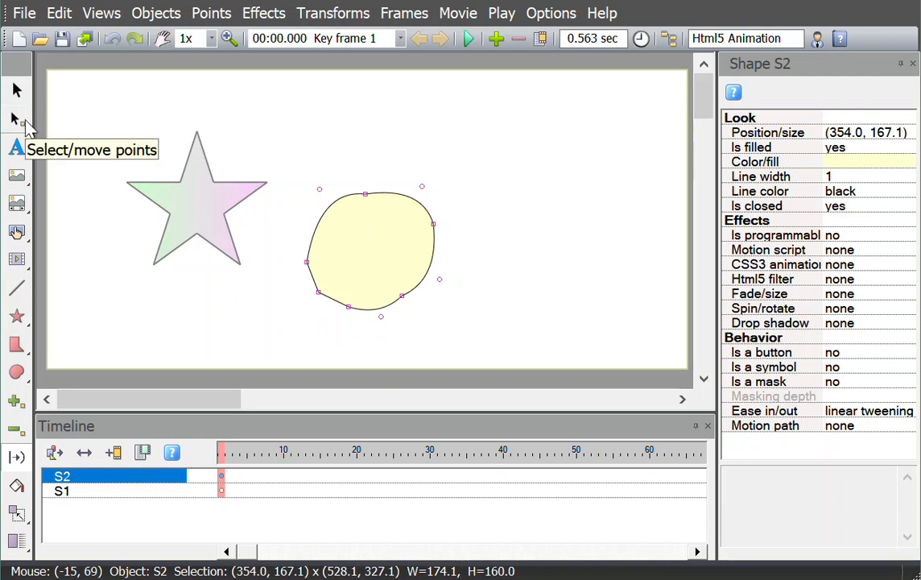
# Step: Delete the freeform shape's lower-left corner point and bend the merged edge outward into a curve
pyautogui.click(25, 123)
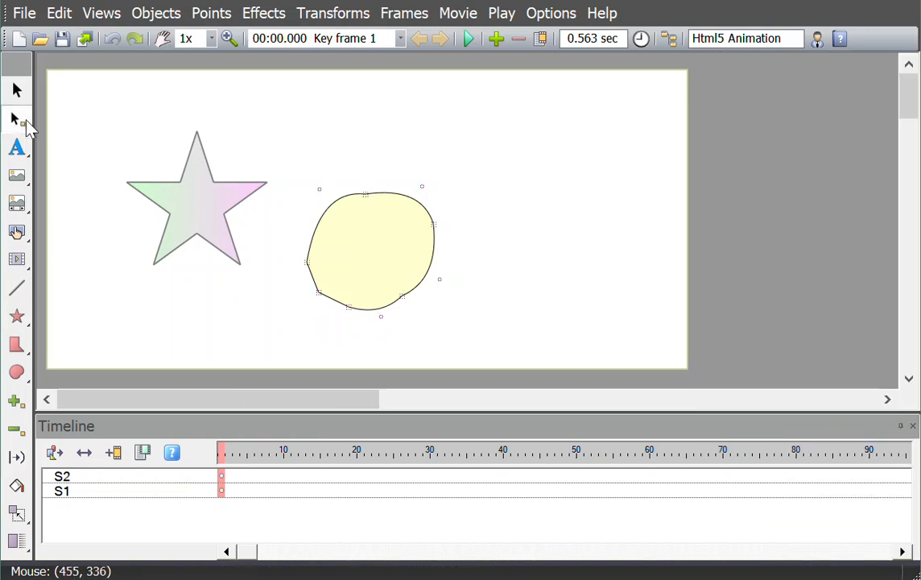
pyautogui.click(316, 291)
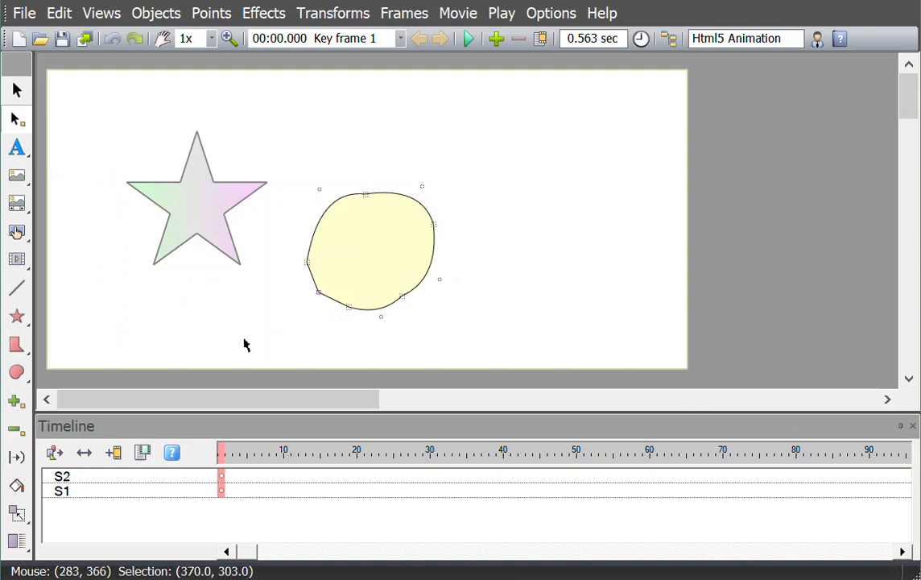
pyautogui.click(18, 432)
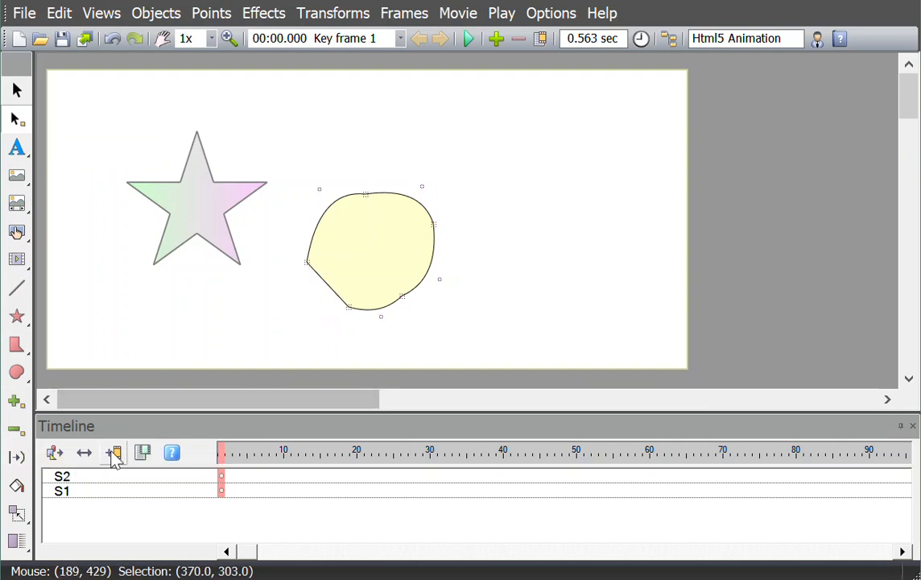
pyautogui.click(16, 457)
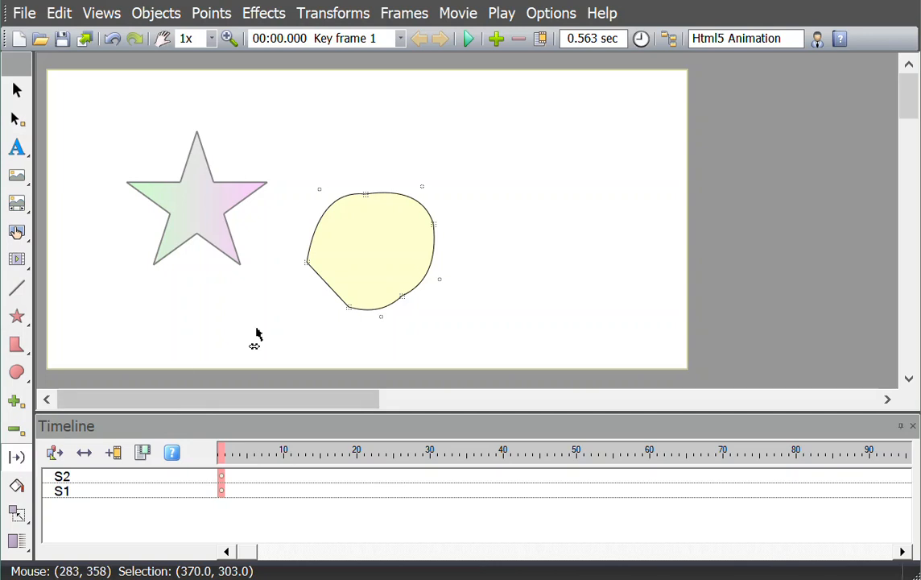
pyautogui.moveTo(326, 305); pyautogui.dragTo(312, 304)
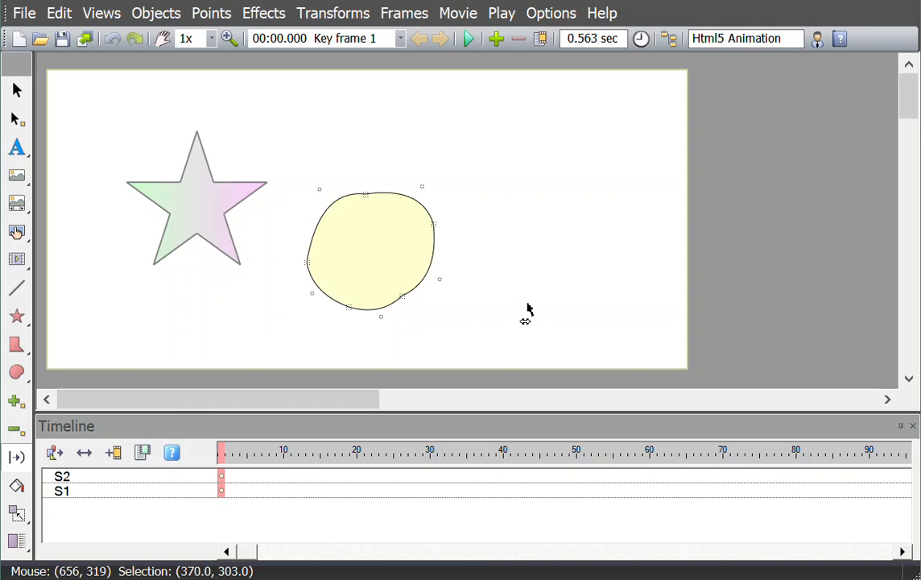
# Step: Draw a closed freehand shape of about 161 by 182 on the empty side of the canvas beyond the rounded shape
pyautogui.click(15, 374)
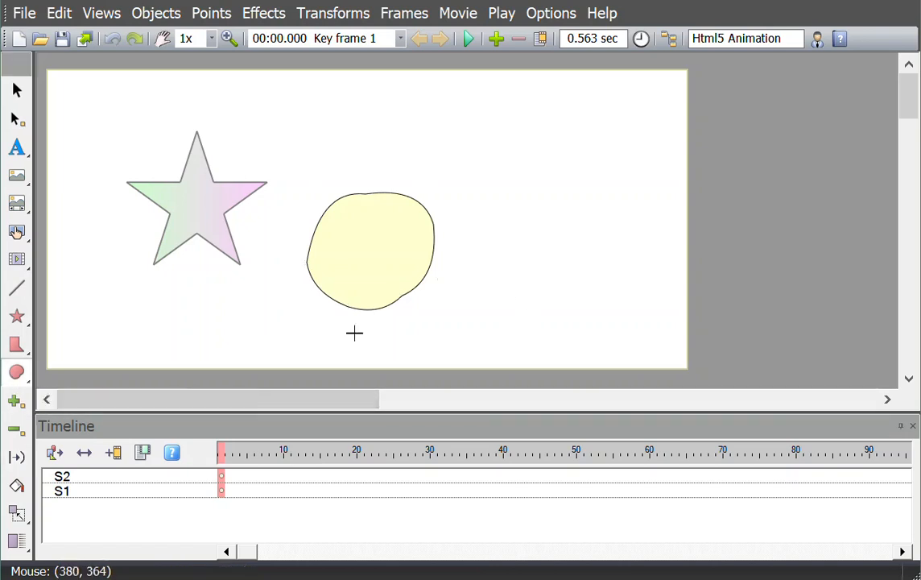
pyautogui.moveTo(527, 239)
pyautogui.mouseDown()
pyautogui.moveTo(608, 191)
pyautogui.moveTo(637, 289)
pyautogui.moveTo(583, 310)
pyautogui.moveTo(548, 311)
pyautogui.mouseUp()
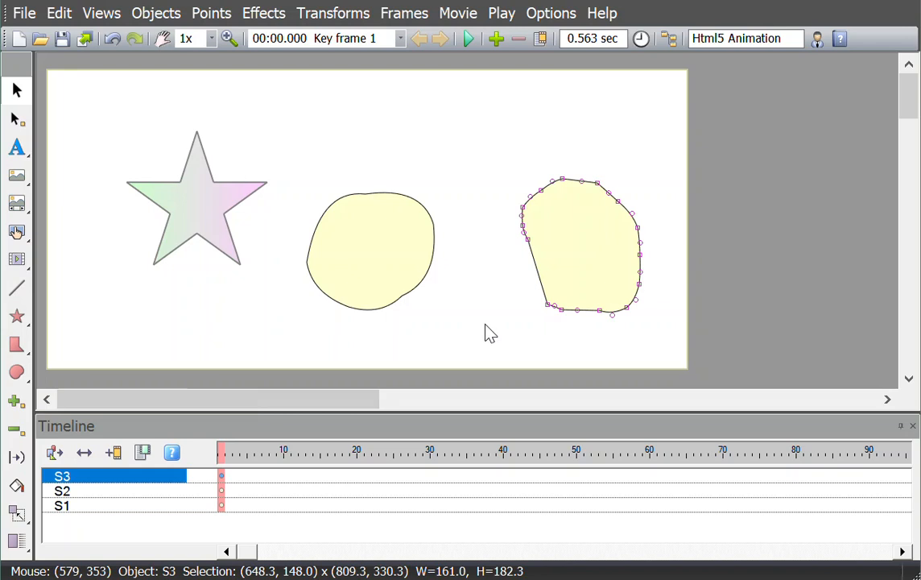
# Step: Examine the choices for the number of points defining shape boundaries in the Freehand Drawing preferences, and cancel
pyautogui.click(42, 21)
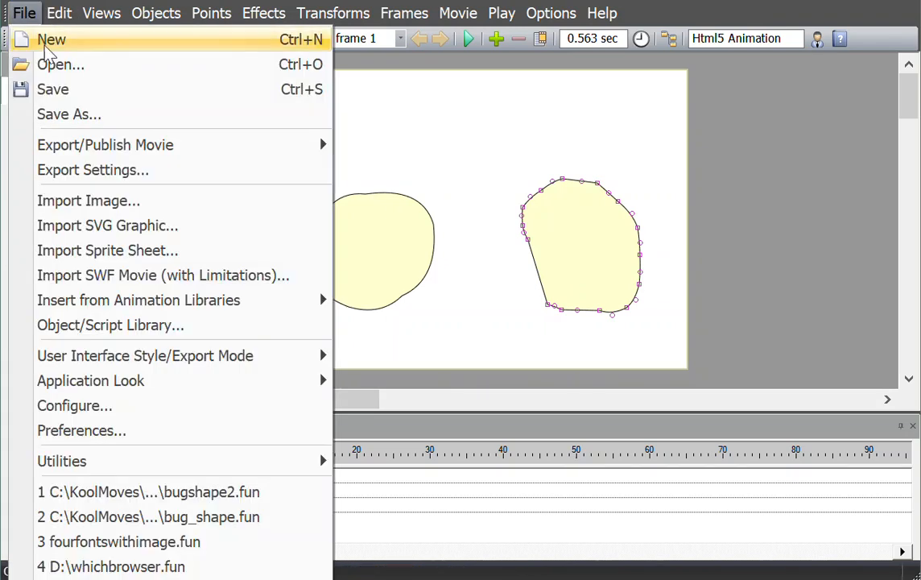
pyautogui.click(147, 432)
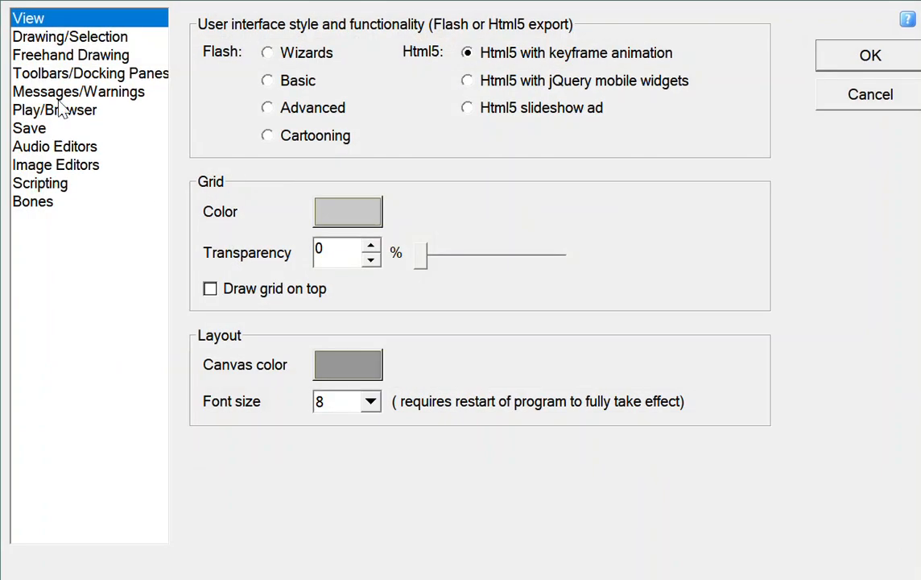
pyautogui.click(68, 57)
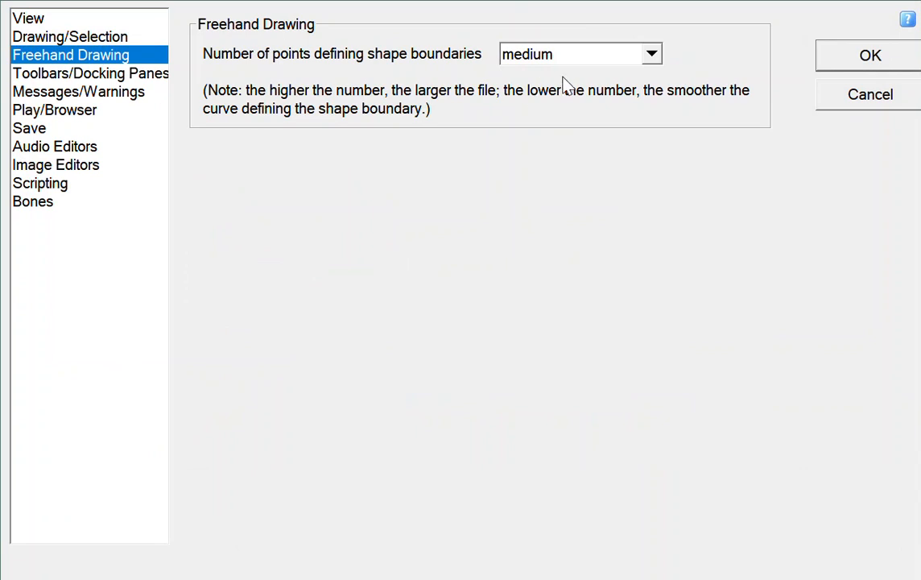
pyautogui.click(653, 57)
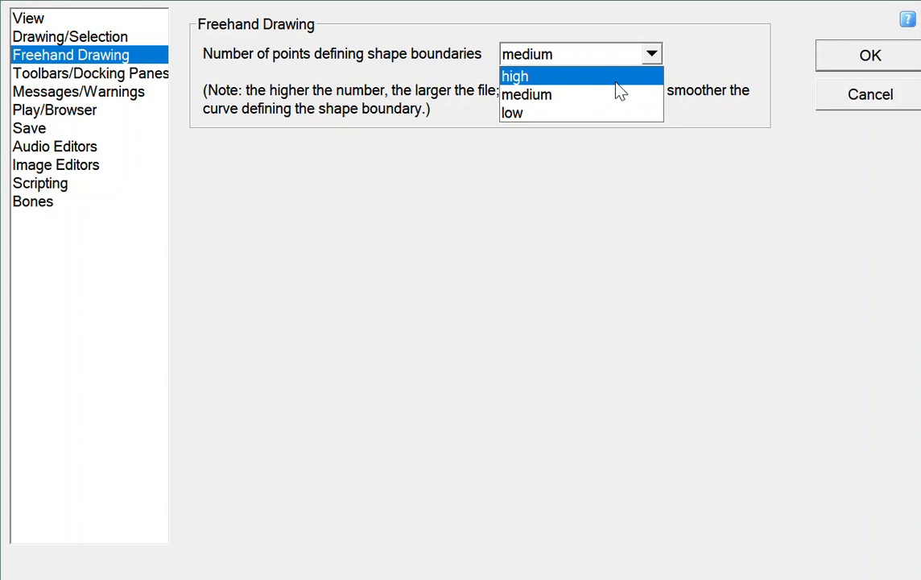
pyautogui.click(825, 110)
pyautogui.click(830, 111)
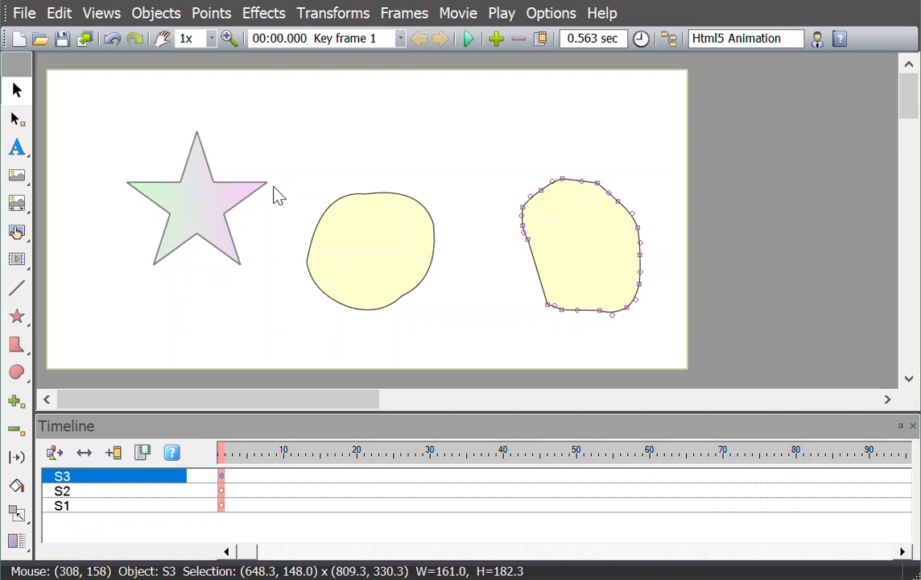
# Step: Select the star and examine the Drawing/Selection preferences, especially the option to draw shapes as symbols, and cancel
pyautogui.click(193, 204)
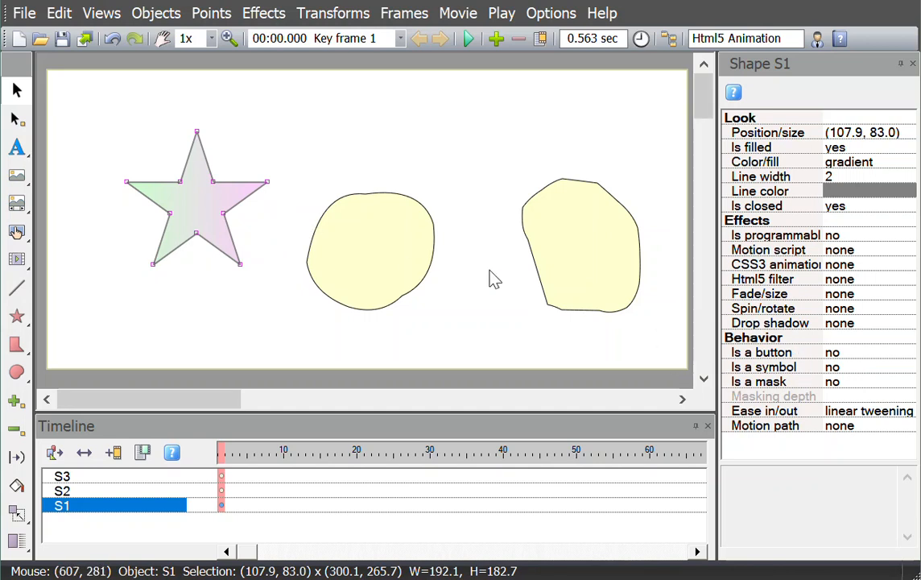
pyautogui.click(25, 12)
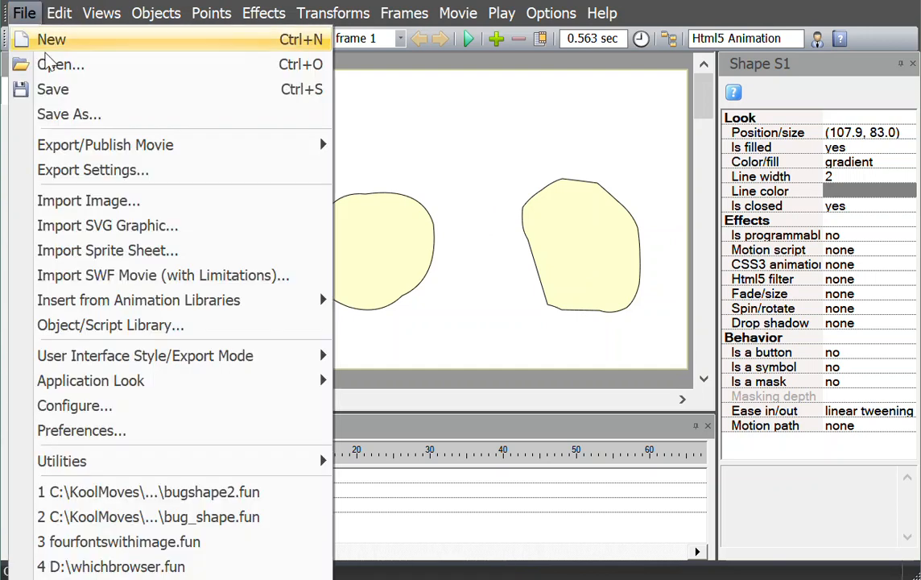
pyautogui.click(110, 435)
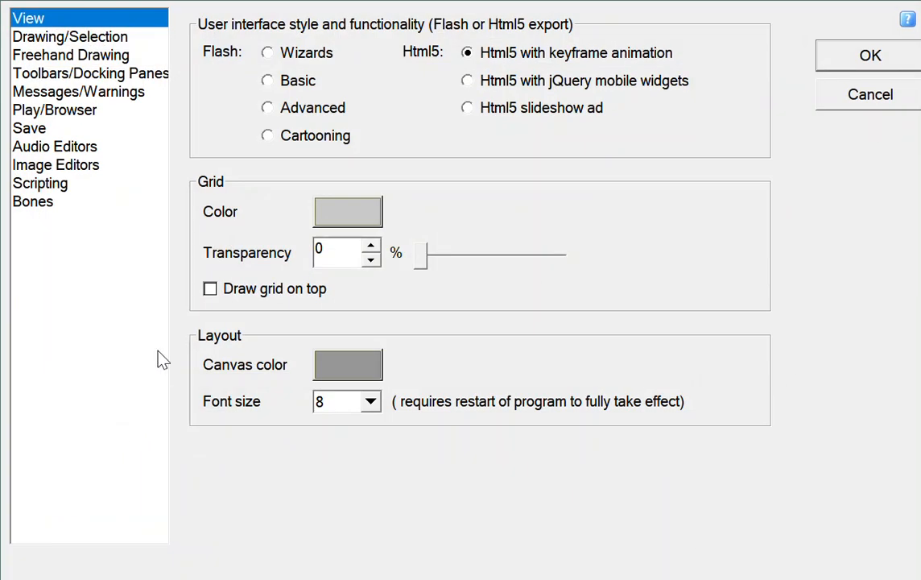
pyautogui.click(58, 37)
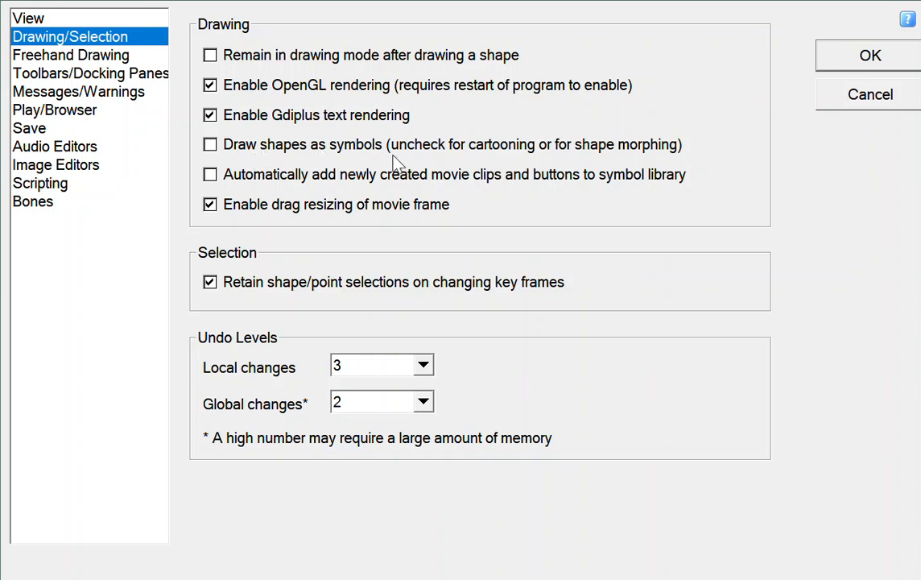
pyautogui.click(867, 95)
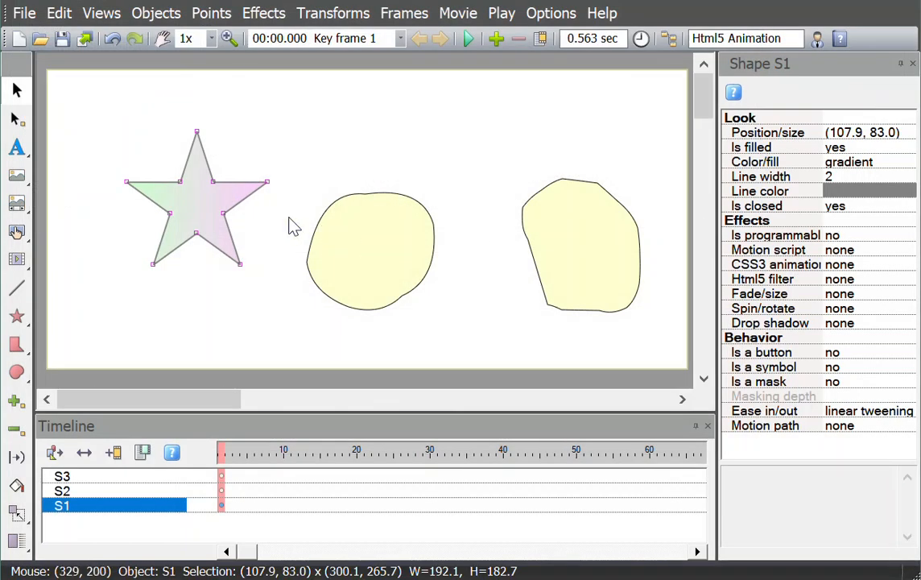
# Step: Add a second key frame and flip back and forth between the two key frames, ending on key frame 2
pyautogui.click(495, 40)
pyautogui.click(454, 73)
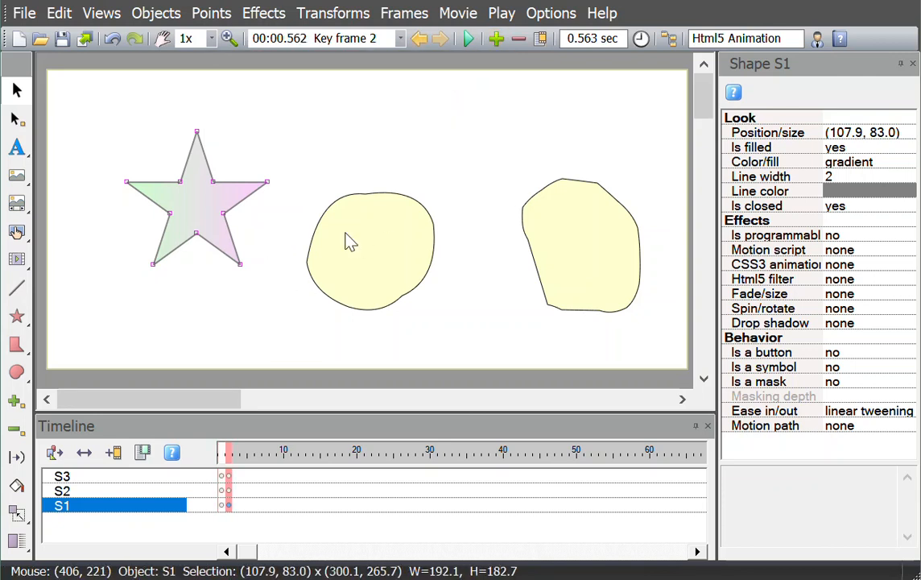
pyautogui.click(420, 42)
pyautogui.click(441, 39)
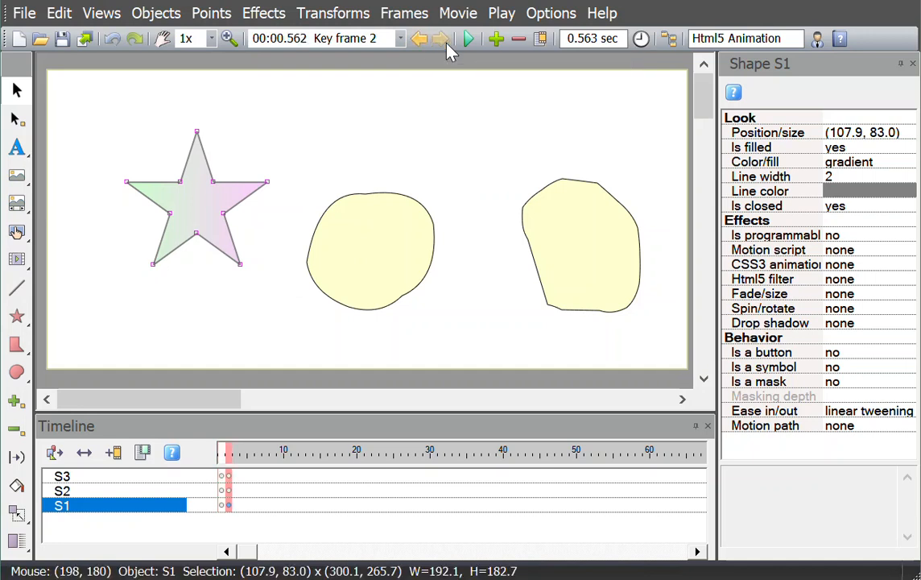
# Step: Reshape the star in key frame 2 by lowering its top point and pulling both bottom points outward and down
pyautogui.click(18, 119)
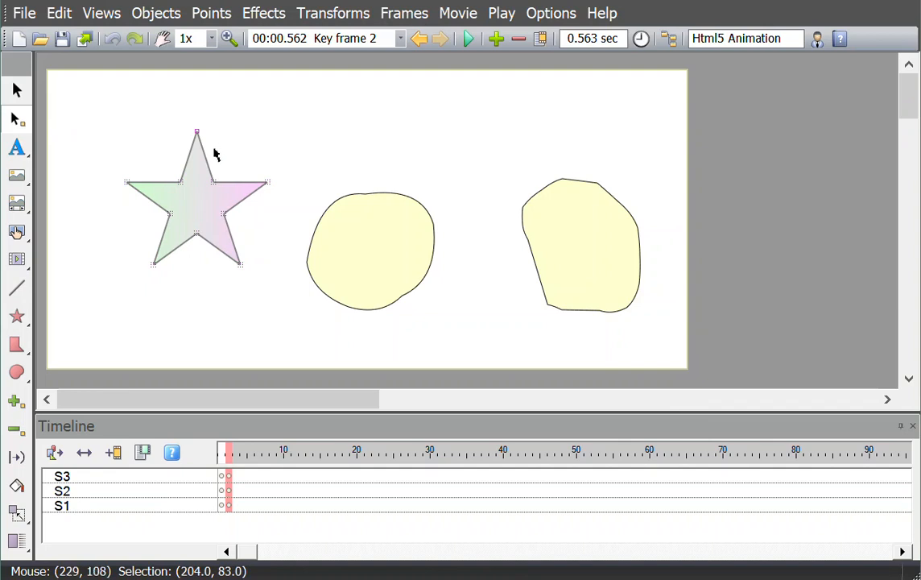
pyautogui.moveTo(198, 132); pyautogui.dragTo(201, 167)
pyautogui.click(153, 267)
pyautogui.moveTo(153, 267); pyautogui.dragTo(129, 295)
pyautogui.click(245, 276)
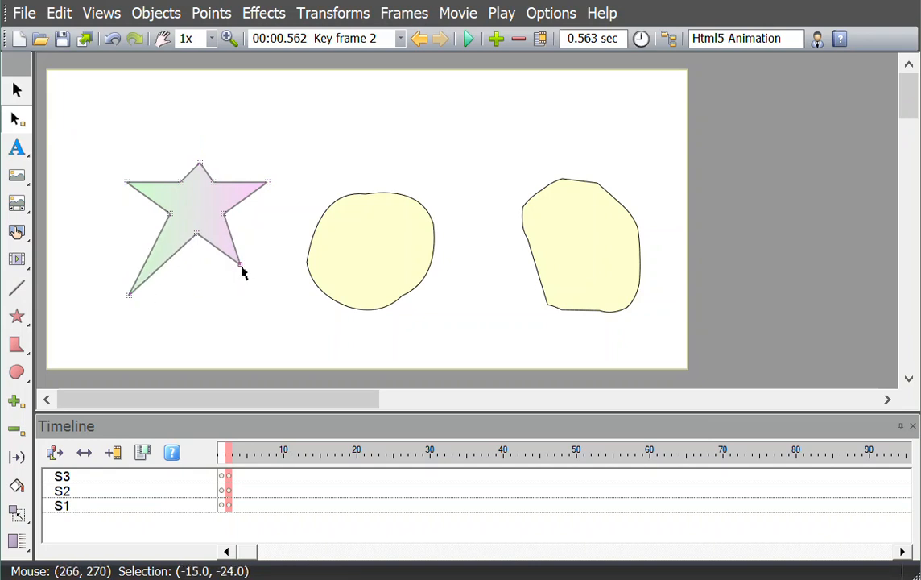
pyautogui.moveTo(241, 266); pyautogui.dragTo(274, 339)
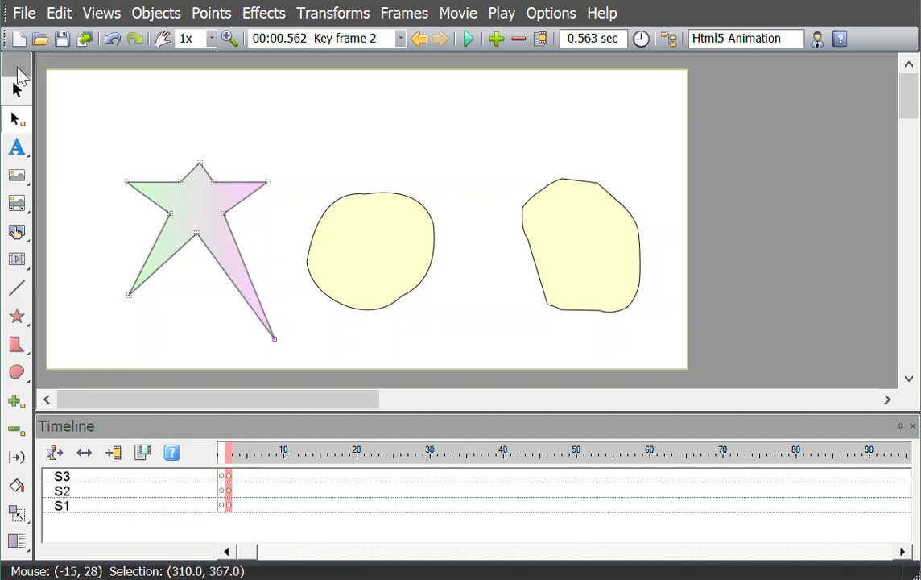
# Step: Set the fill of the middle freeform shape in key frame 2 to the solid light cyan #CCFFFF
pyautogui.click(17, 91)
pyautogui.doubleClick(349, 243)
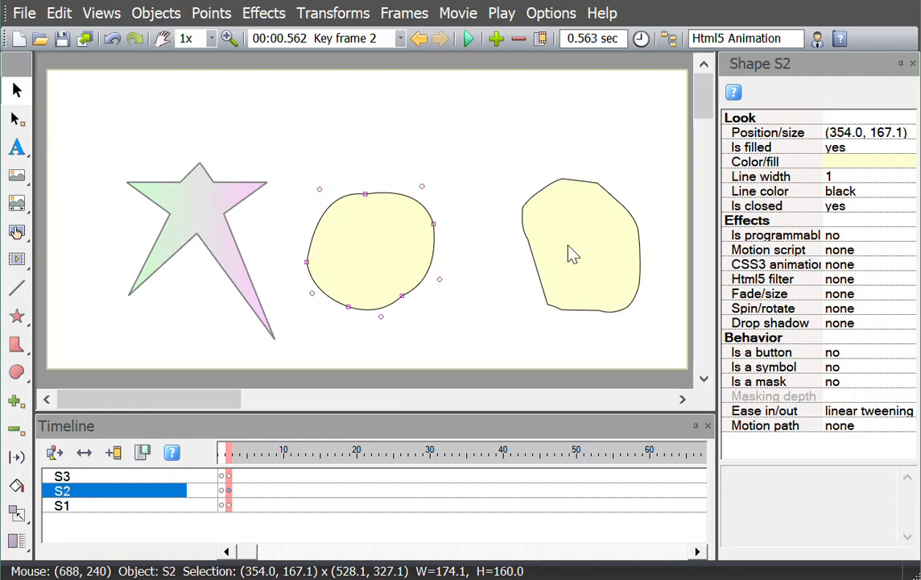
pyautogui.click(877, 163)
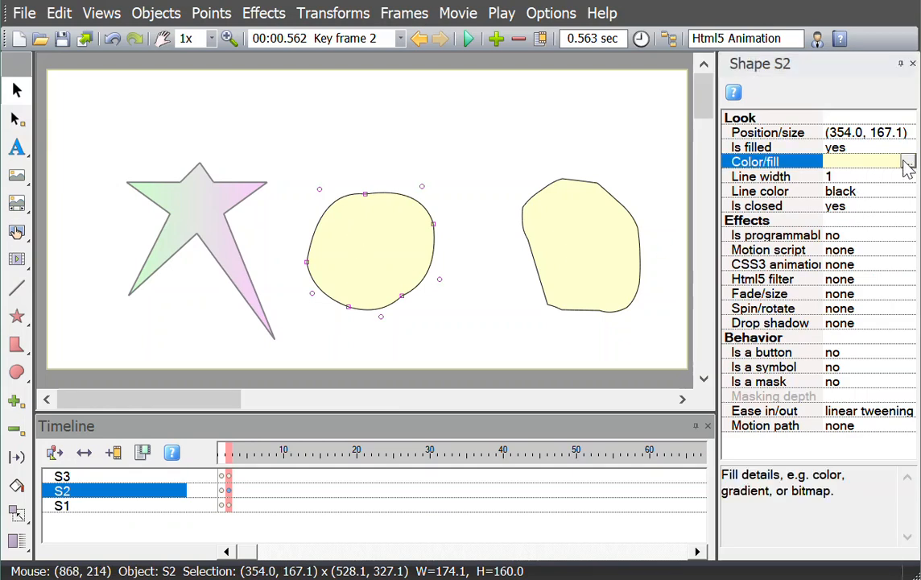
pyautogui.click(906, 163)
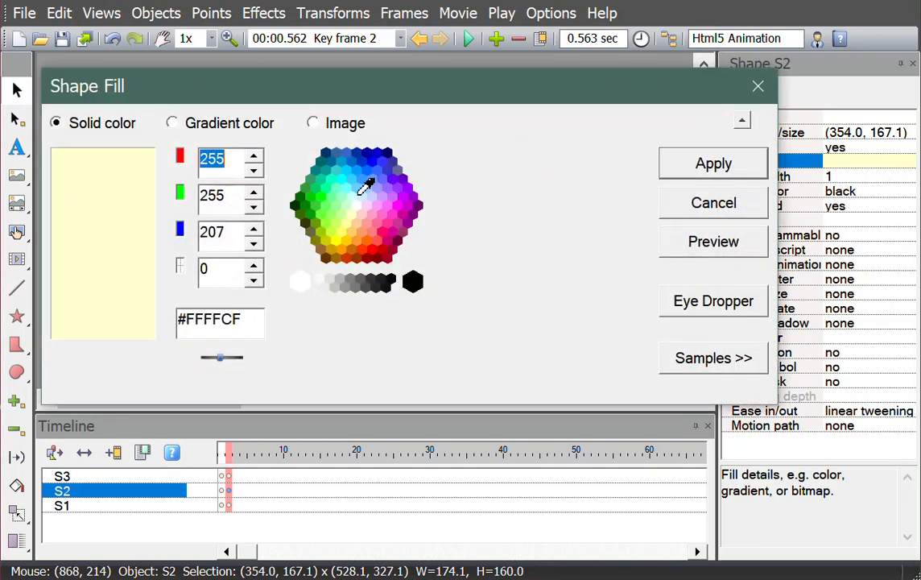
pyautogui.click(351, 197)
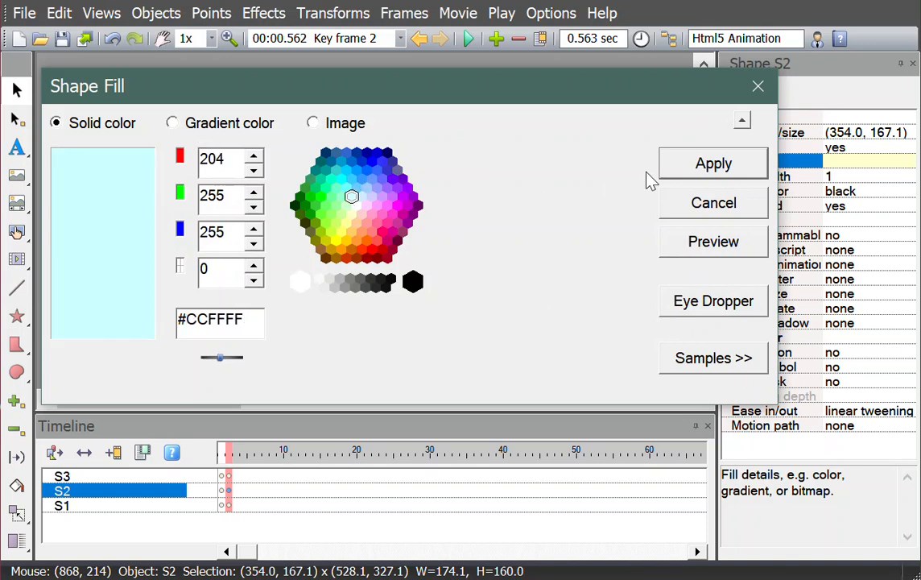
pyautogui.click(679, 162)
# Step: Squish the yellow freehand shape in key frame 2 flatter and wider, to about 277 wide by 106 high
pyautogui.click(609, 254)
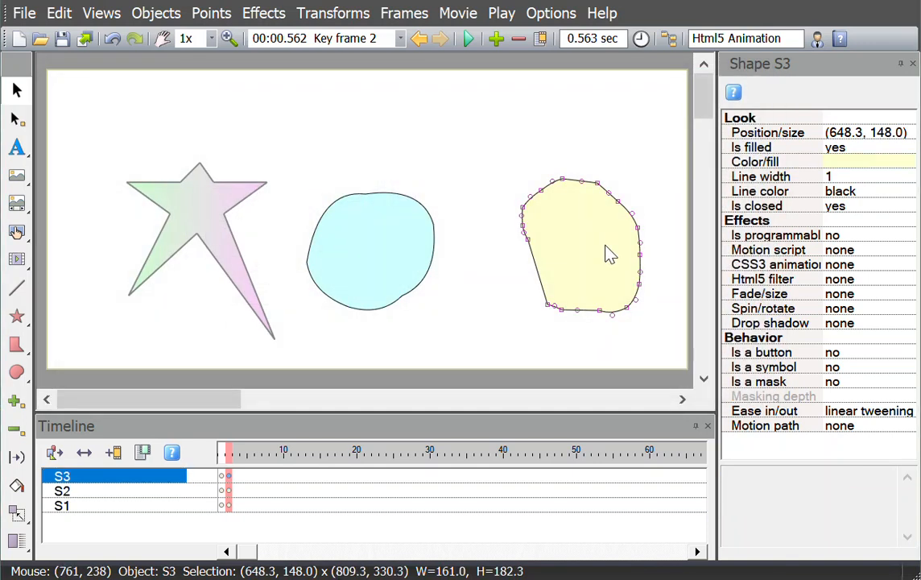
pyautogui.click(353, 18)
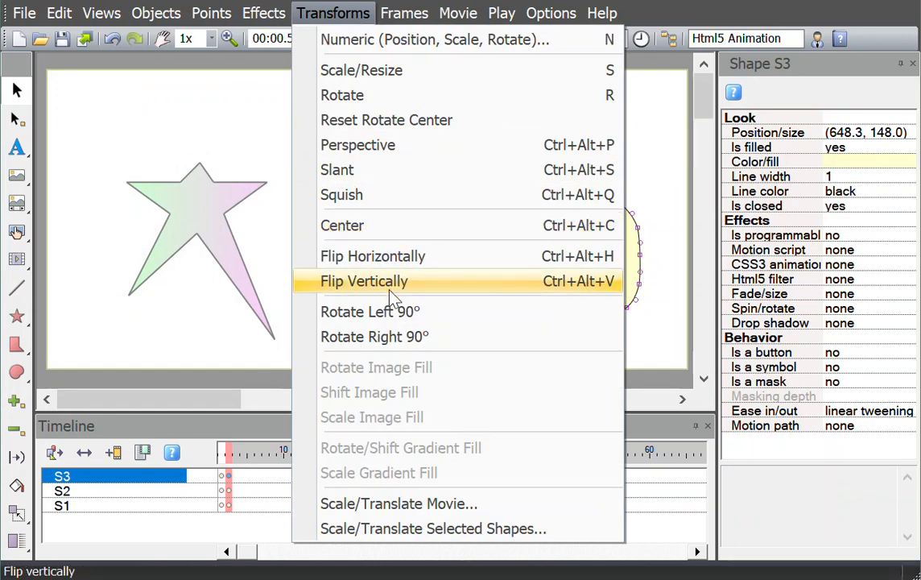
pyautogui.click(360, 196)
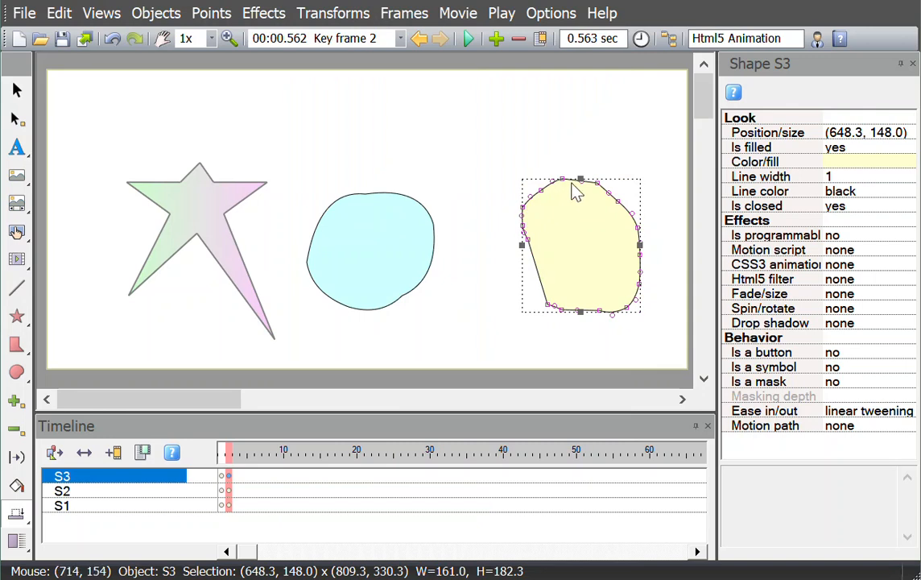
pyautogui.moveTo(583, 175); pyautogui.dragTo(583, 236)
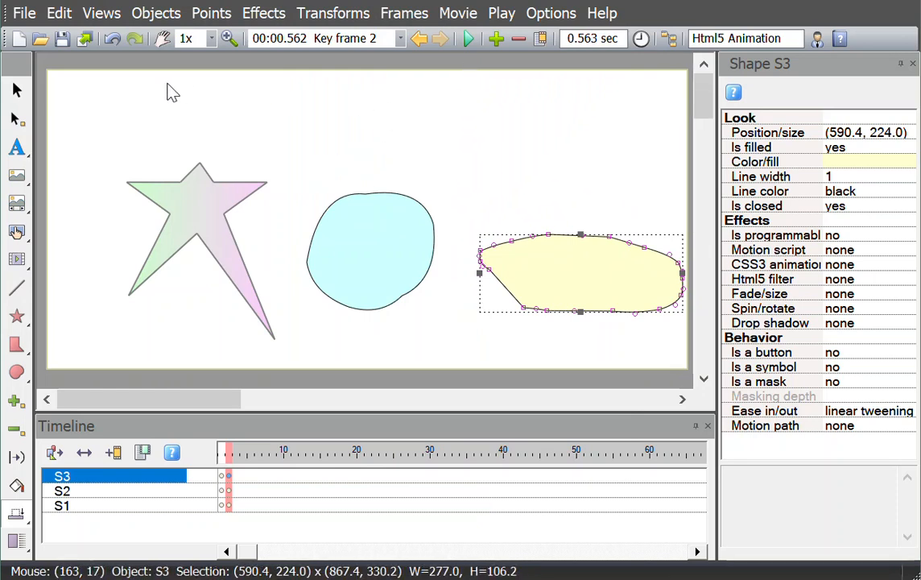
# Step: Move the cyan shape upward in key frame 2 to about position (366, 82)
pyautogui.click(17, 89)
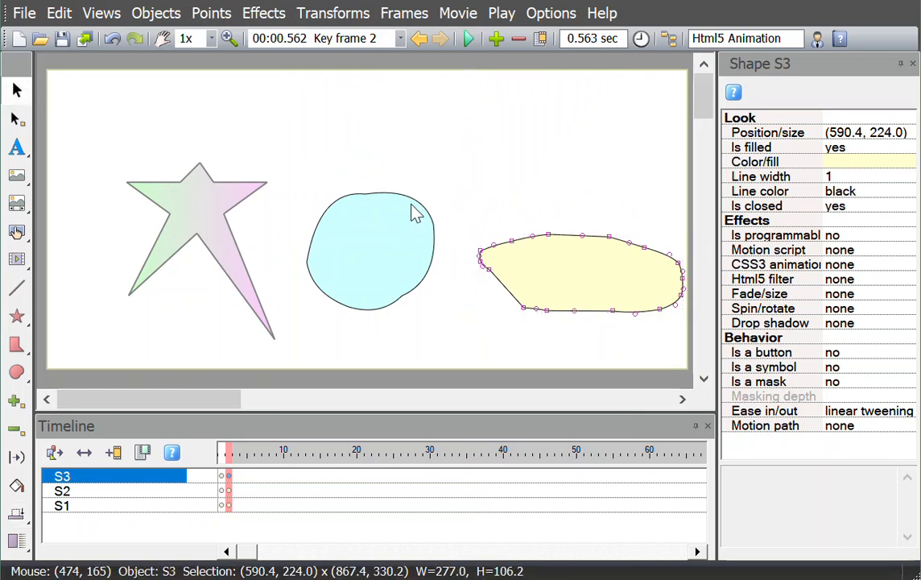
pyautogui.click(397, 256)
pyautogui.moveTo(397, 256); pyautogui.dragTo(395, 192)
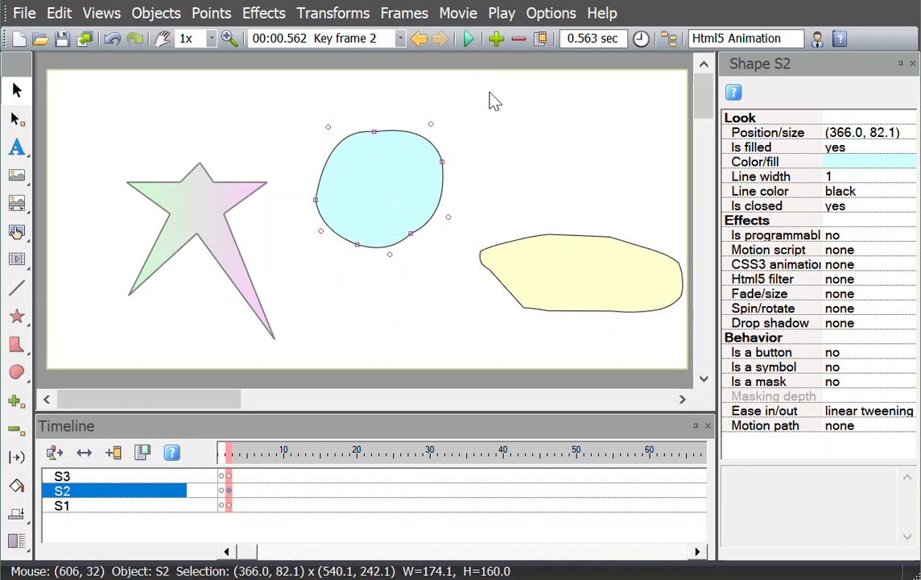
# Step: Play the animation between the two key frames, replay it once and close the preview
pyautogui.click(468, 41)
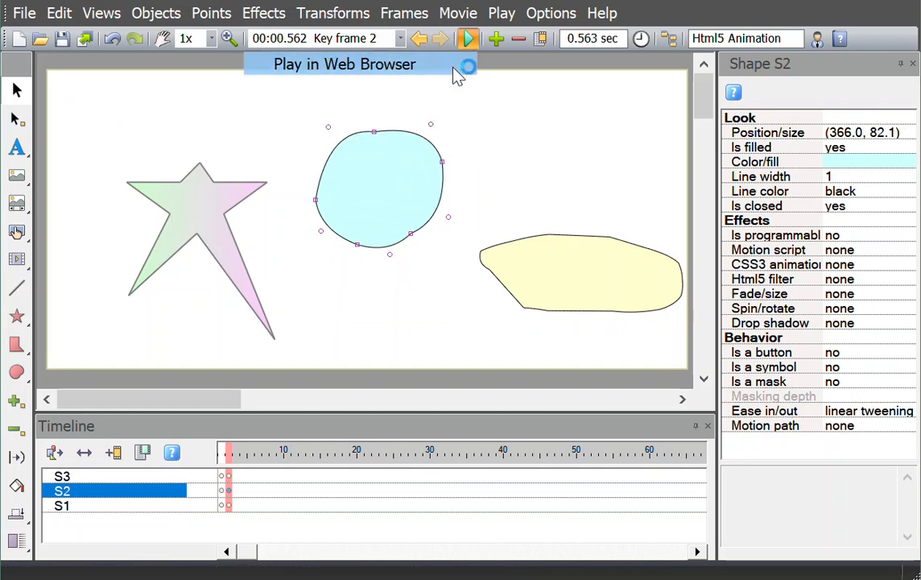
pyautogui.click(459, 62)
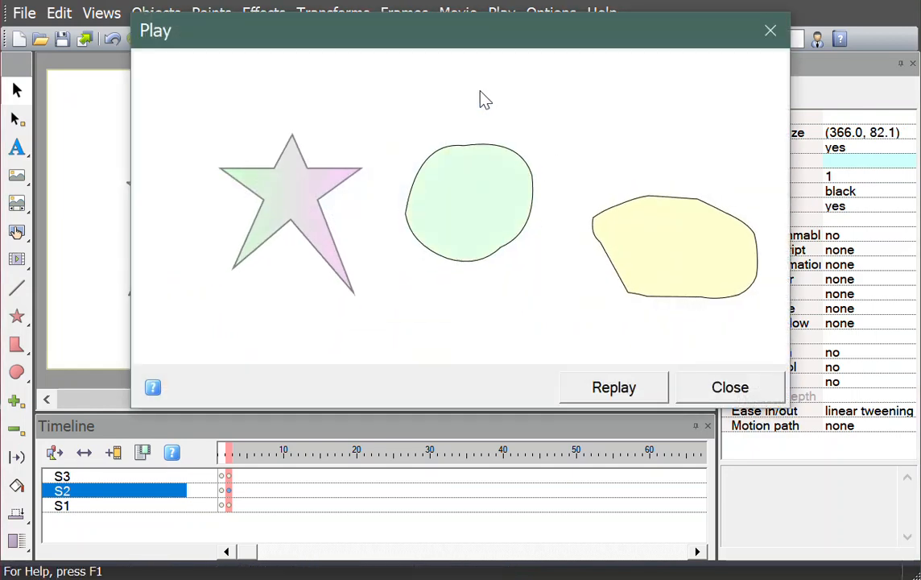
pyautogui.click(657, 393)
pyautogui.click(719, 393)
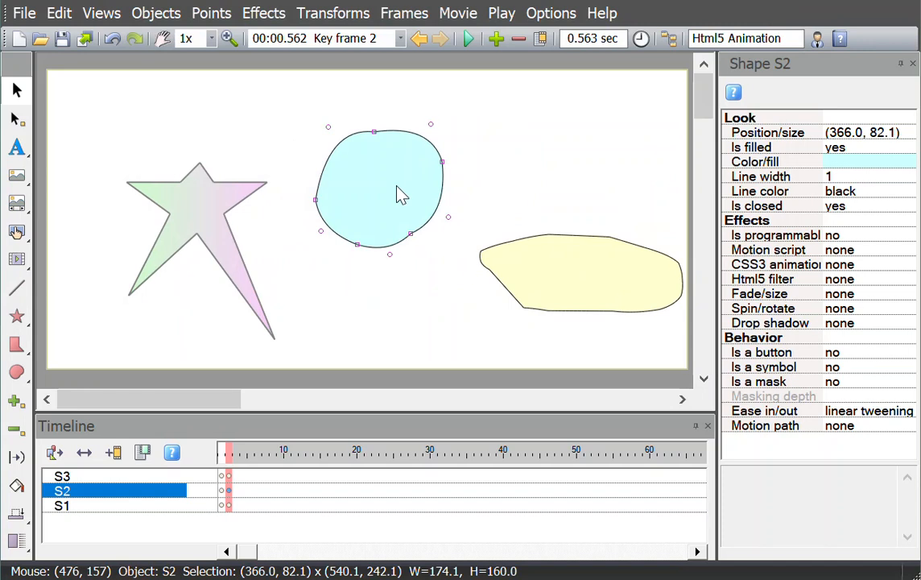
# Step: Set the time between key frame 1 and the next to 3.813 seconds, expressed as 60 tweens
pyautogui.click(219, 456)
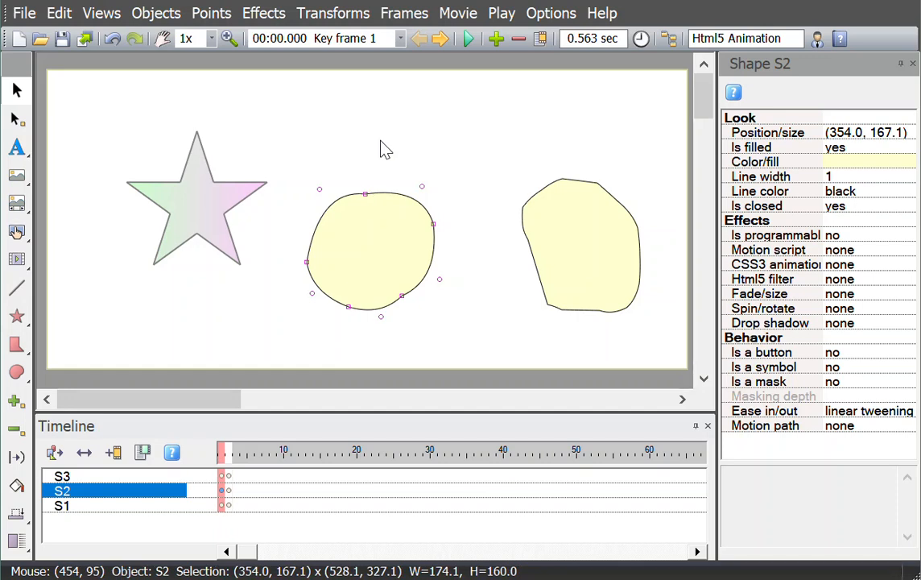
pyautogui.click(641, 40)
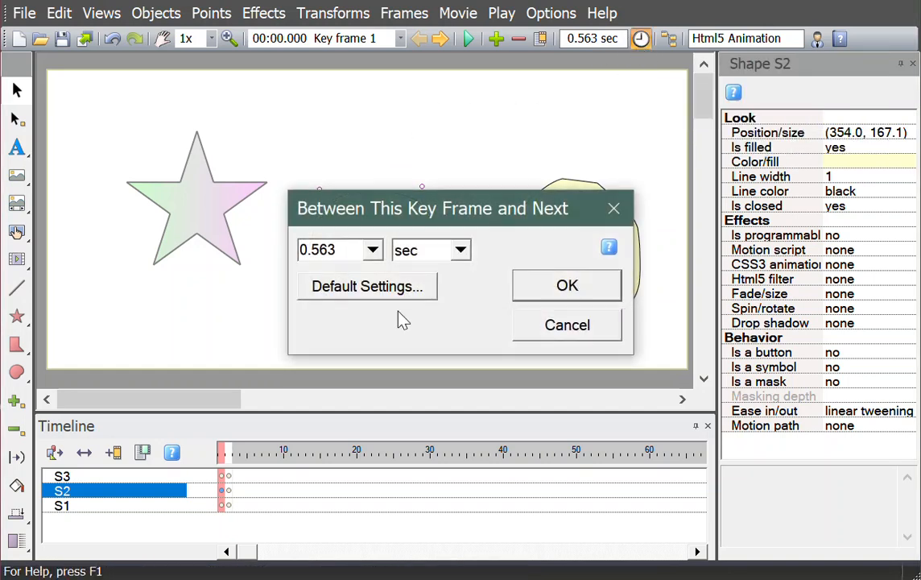
pyautogui.click(372, 251)
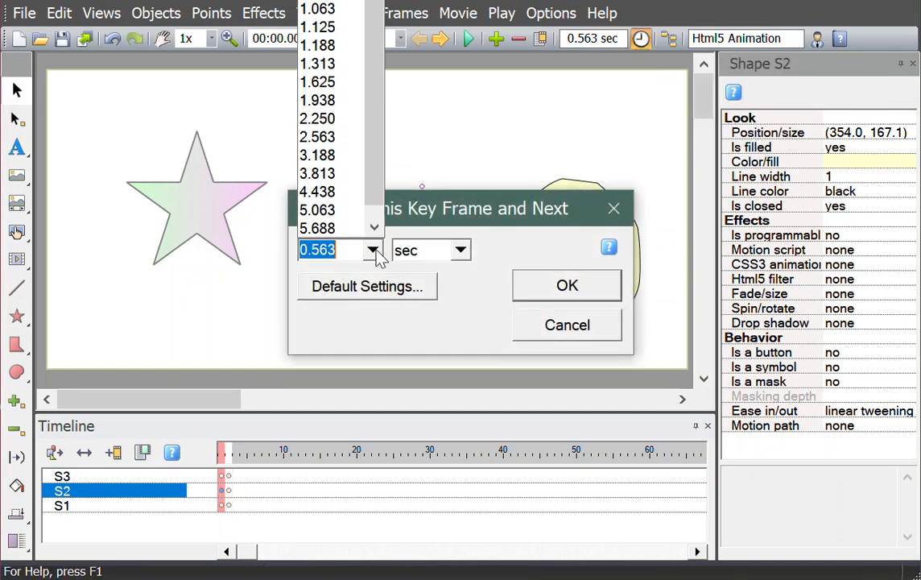
pyautogui.click(337, 173)
pyautogui.click(464, 251)
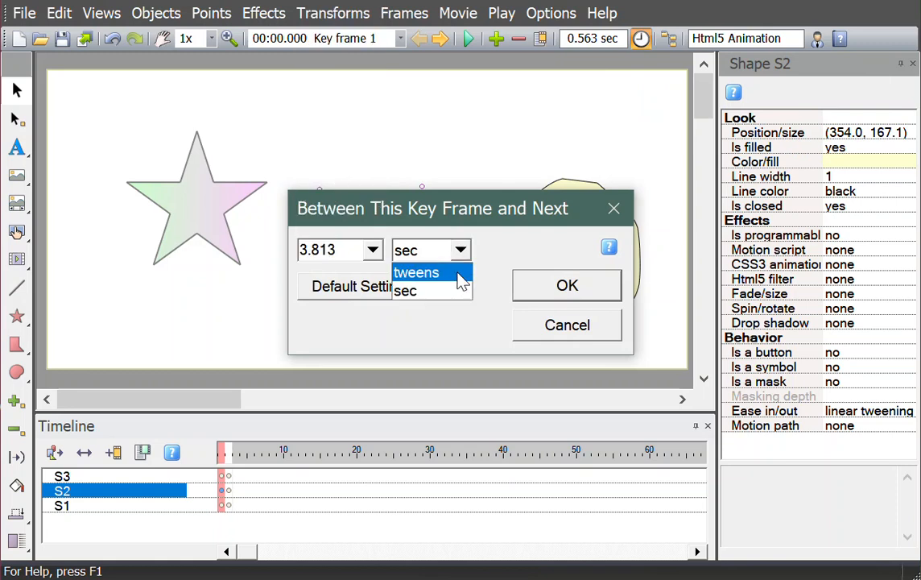
pyautogui.click(461, 272)
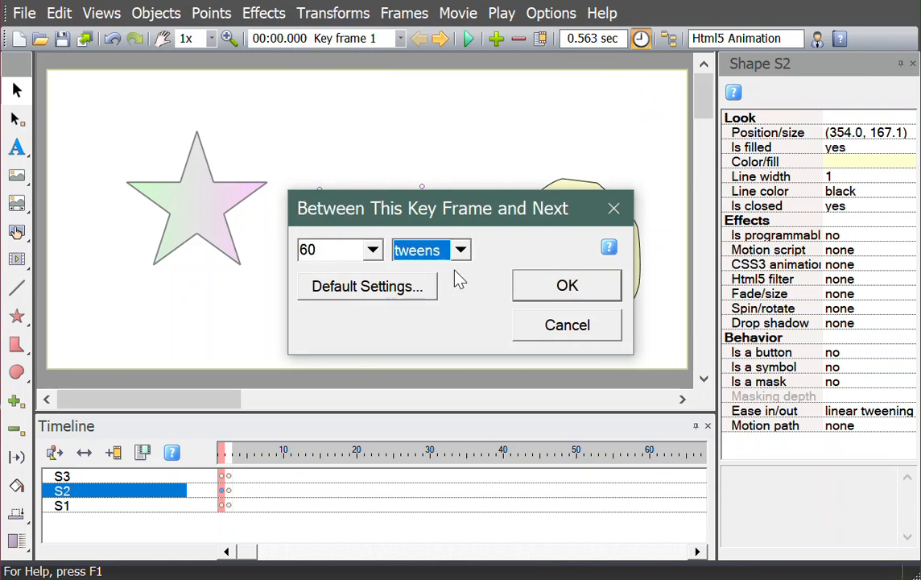
pyautogui.click(528, 292)
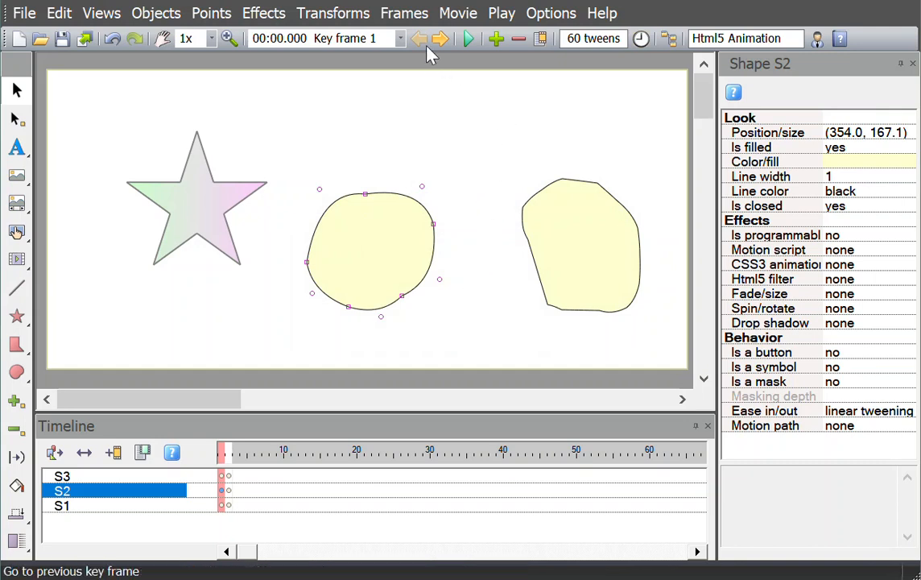
# Step: Play the morph with its new 60-tween timing and close the preview
pyautogui.click(467, 39)
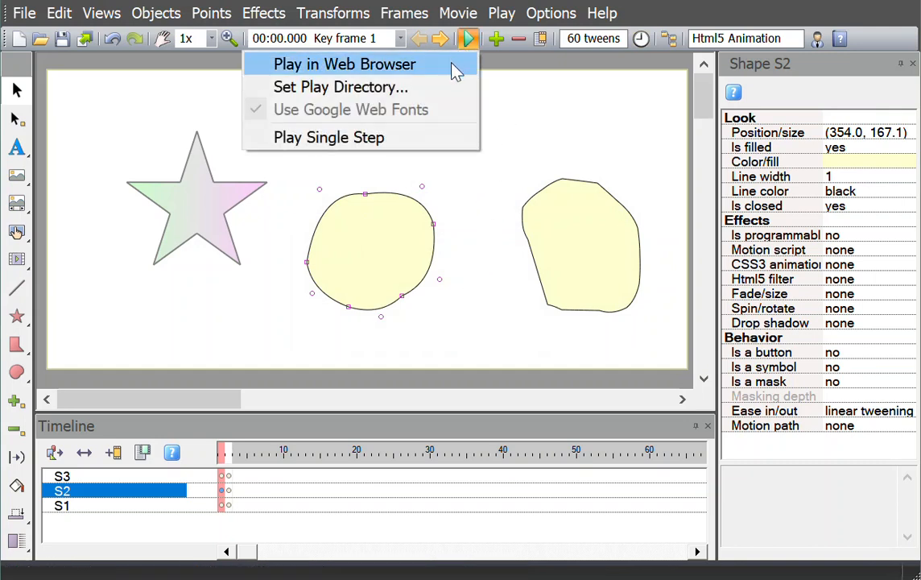
pyautogui.click(452, 65)
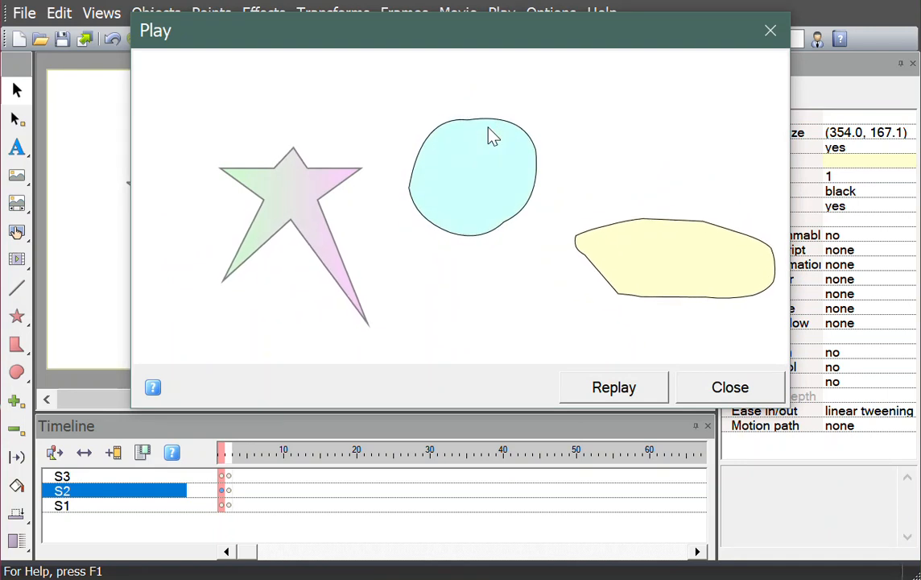
pyautogui.click(731, 390)
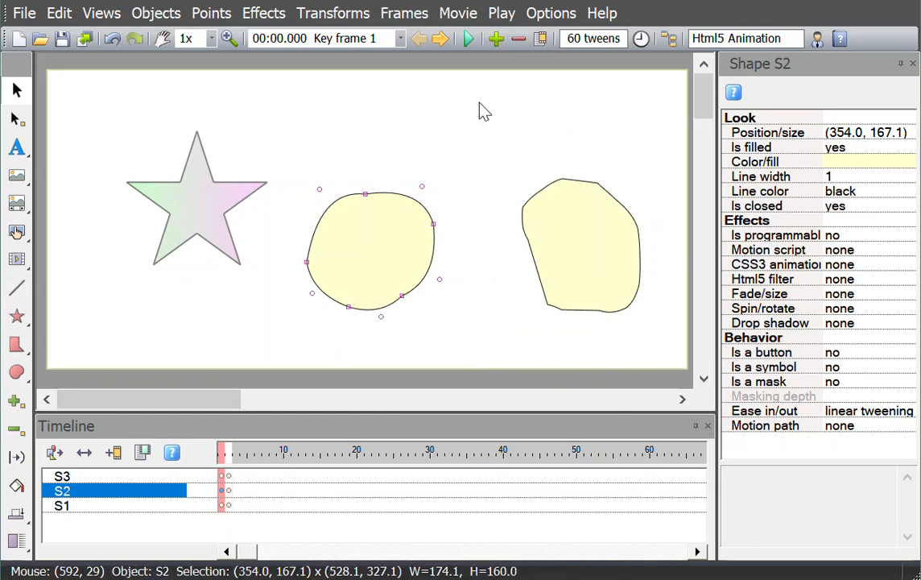
# Step: Add a copy of key frame 2 as key frame 3 and move all three shapes slightly up, to about (103, 55)
pyautogui.click(228, 453)
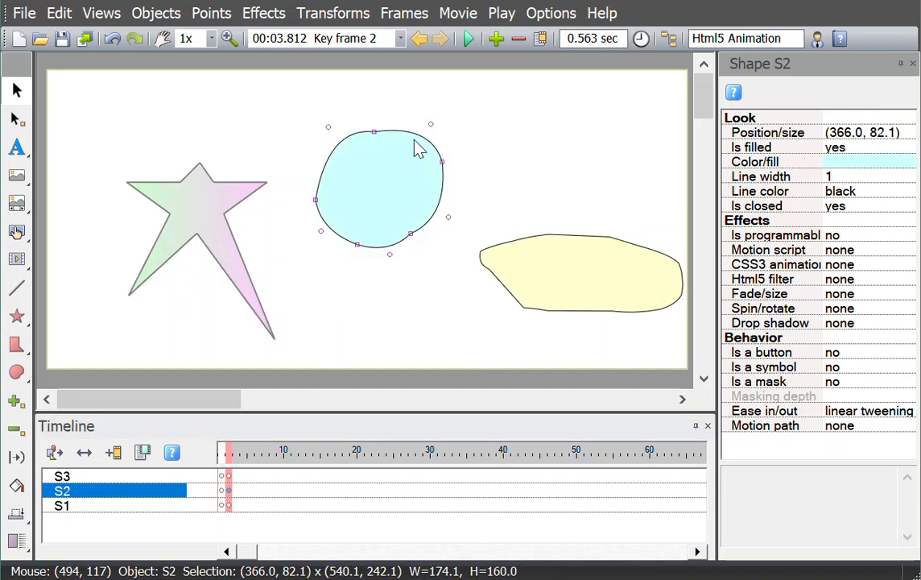
pyautogui.click(492, 40)
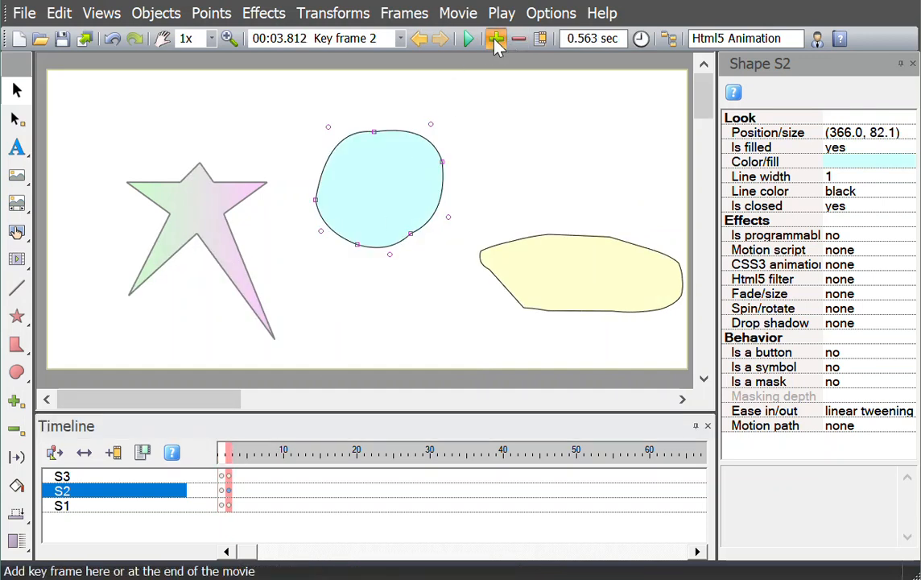
pyautogui.click(457, 63)
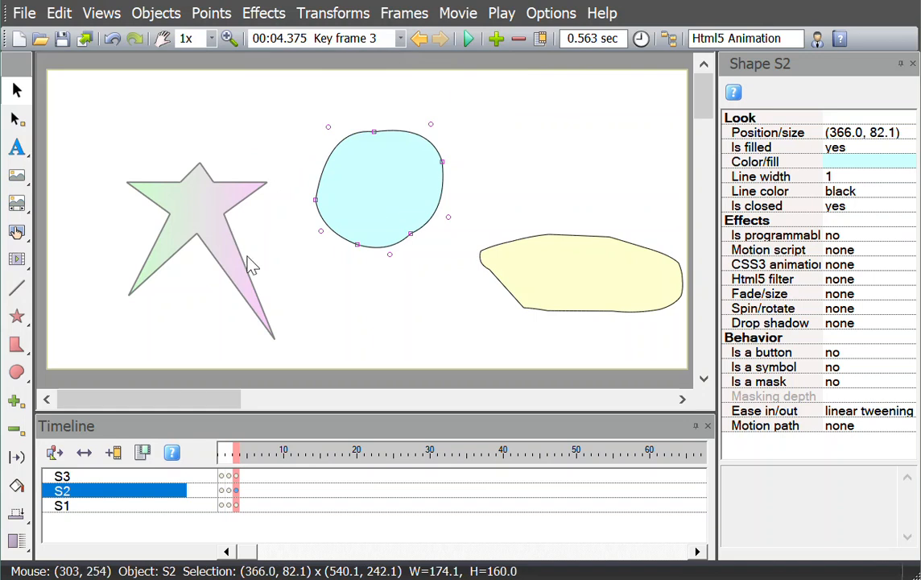
pyautogui.moveTo(94, 99); pyautogui.dragTo(696, 355)
pyautogui.moveTo(584, 285); pyautogui.dragTo(585, 252)
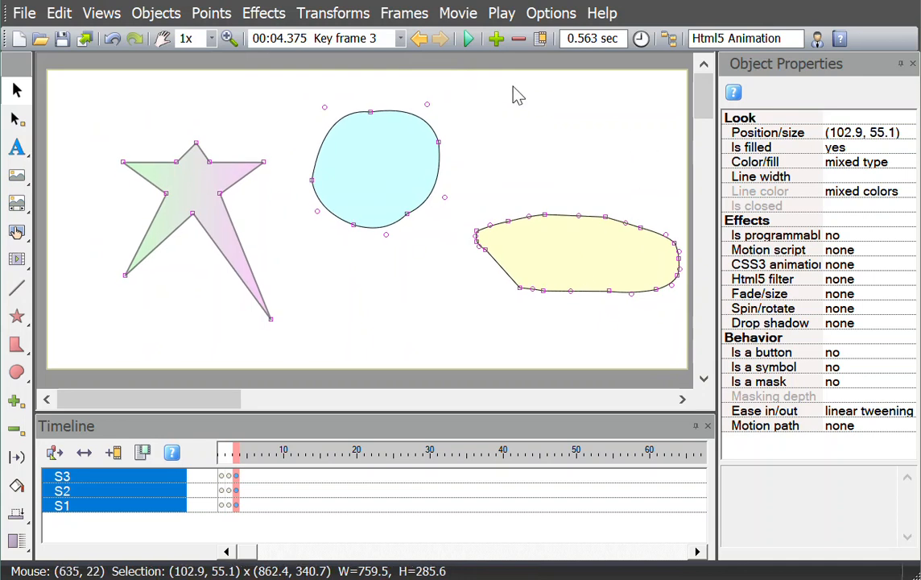
# Step: Add a copy of key frame 3 as key frame 4 and move all the shapes further up, to about (97, 25)
pyautogui.click(496, 39)
pyautogui.click(459, 67)
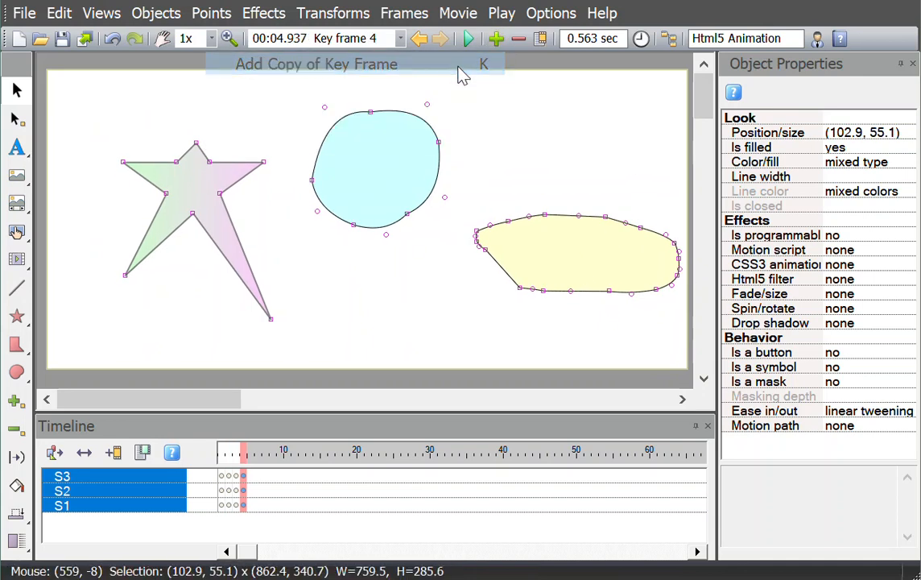
pyautogui.moveTo(551, 268)
pyautogui.mouseDown()
pyautogui.moveTo(561, 238)
pyautogui.moveTo(548, 252)
pyautogui.mouseUp()
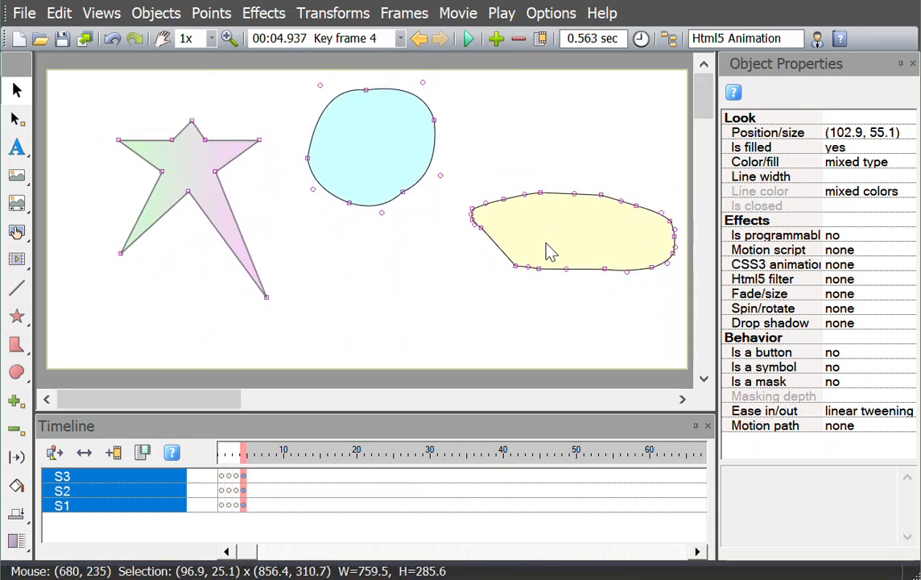
# Step: Return to key frame 1, play the movie with all four key frames and close the preview
pyautogui.click(418, 39)
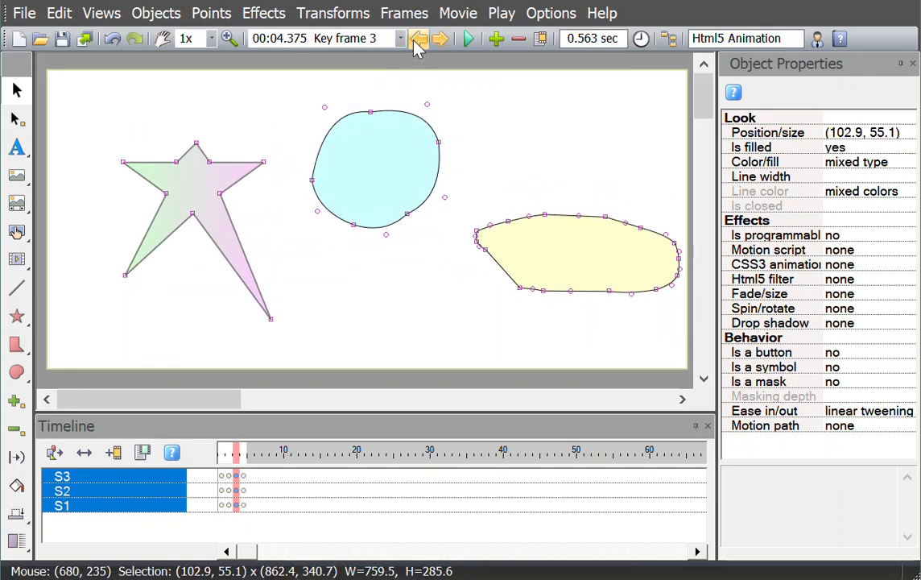
pyautogui.click(418, 40)
pyautogui.click(418, 39)
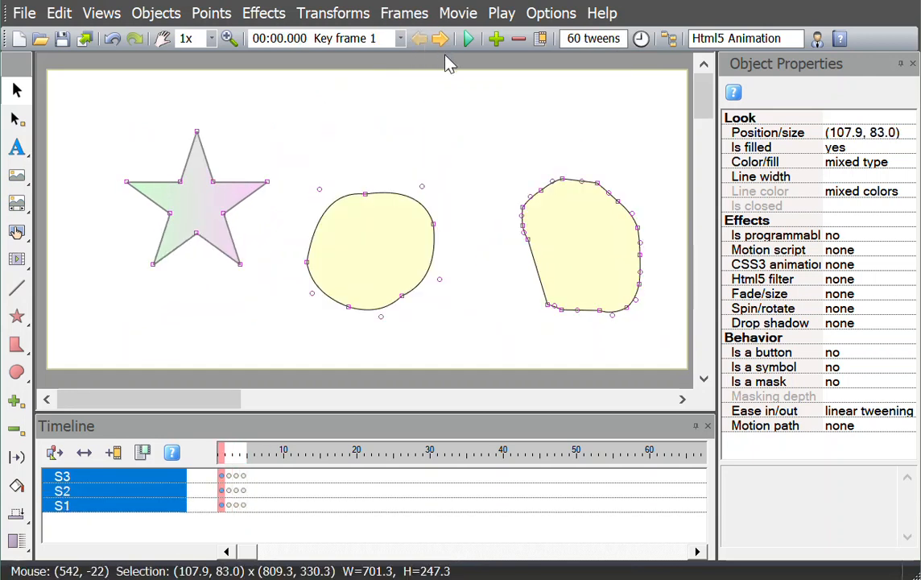
pyautogui.click(470, 42)
pyautogui.click(451, 76)
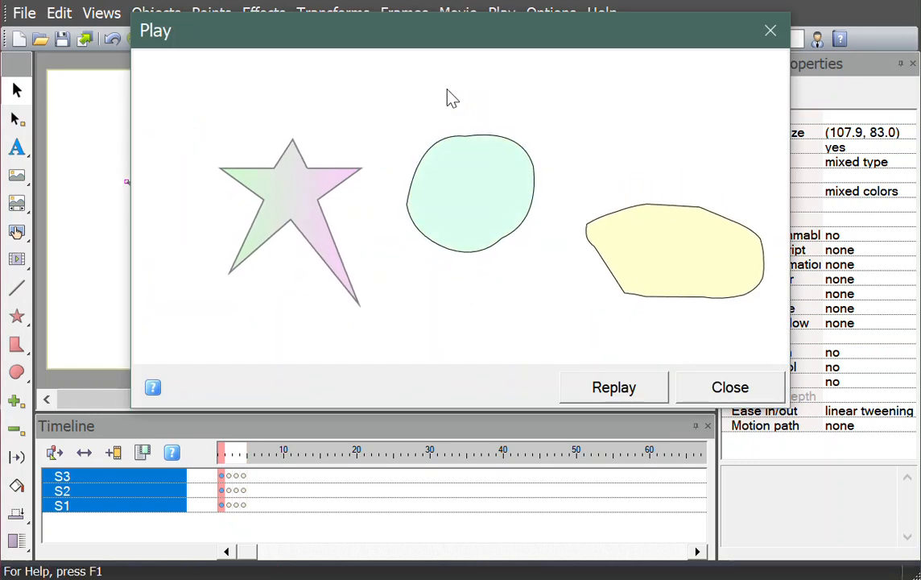
pyautogui.click(754, 394)
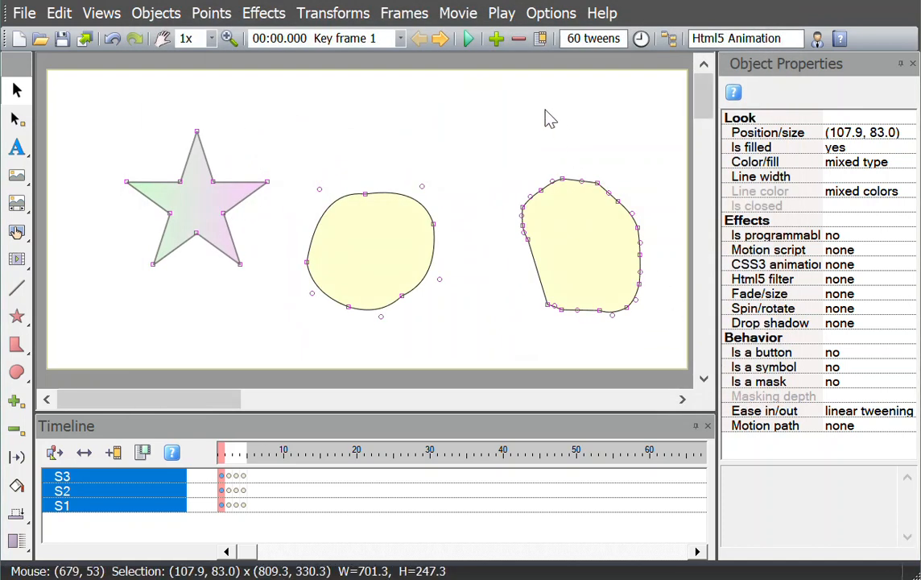
# Step: Turn on onion skinning with 4 frames before and 4 frames after the current frame
pyautogui.click(554, 12)
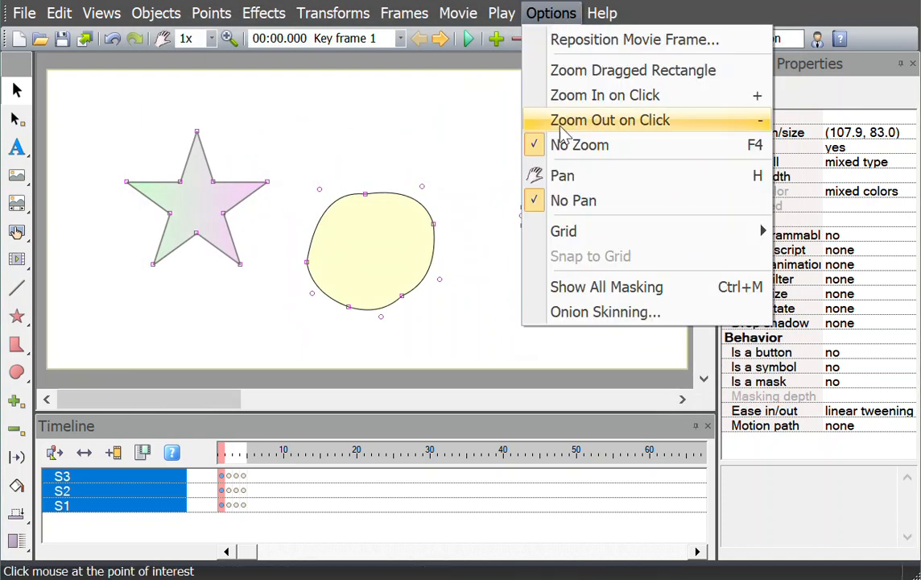
pyautogui.click(593, 316)
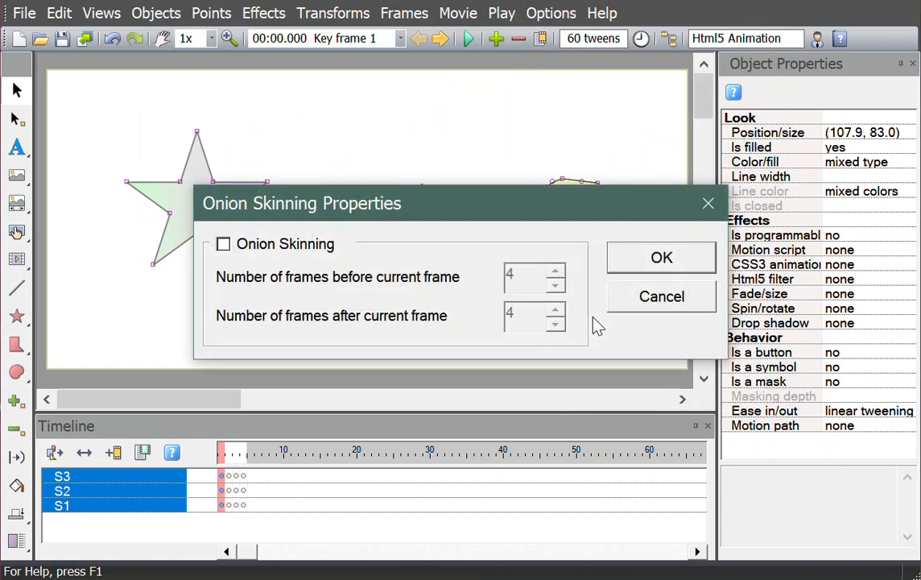
pyautogui.click(223, 245)
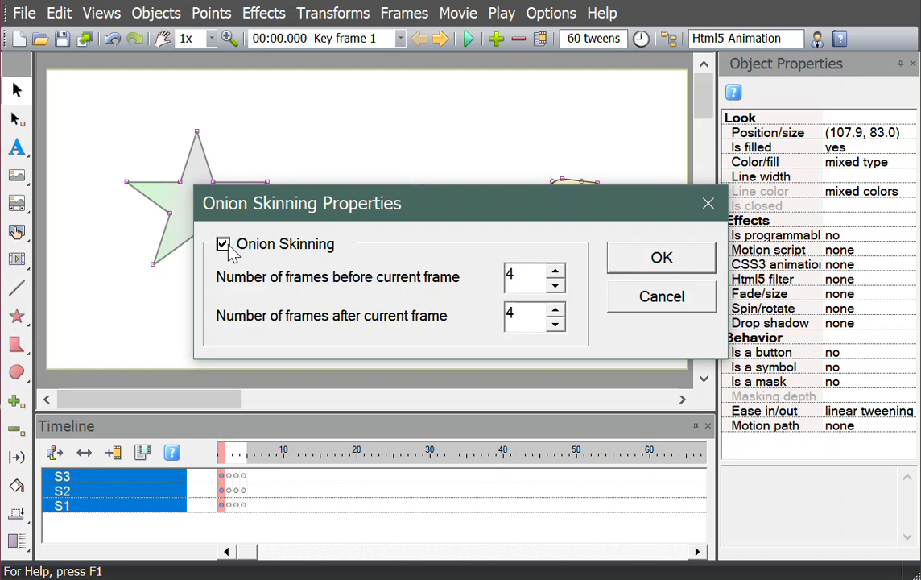
pyautogui.click(662, 257)
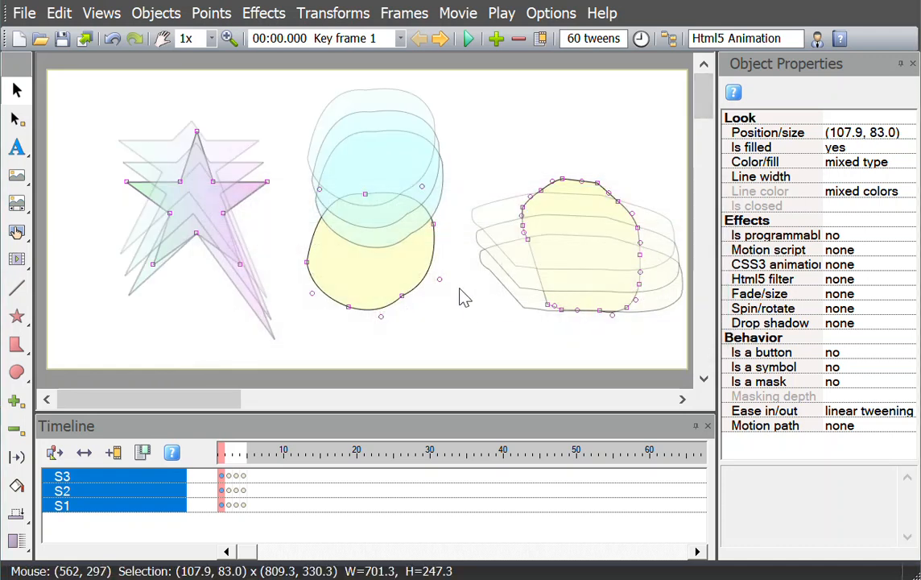